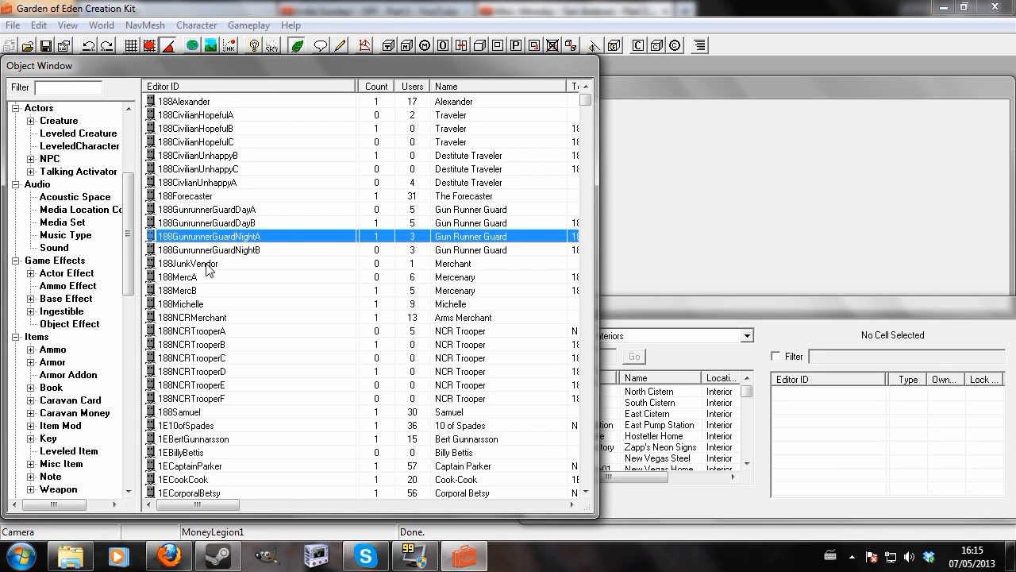
- Create a new NPC with the ID mynpc and the name NPC
right_click(210, 277)
click(272, 293)
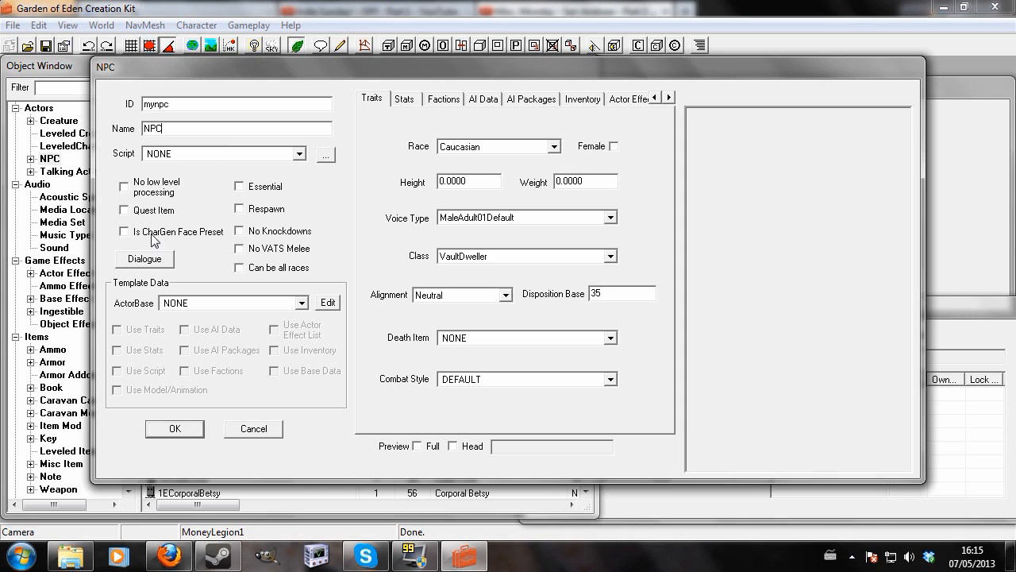
click(167, 433)
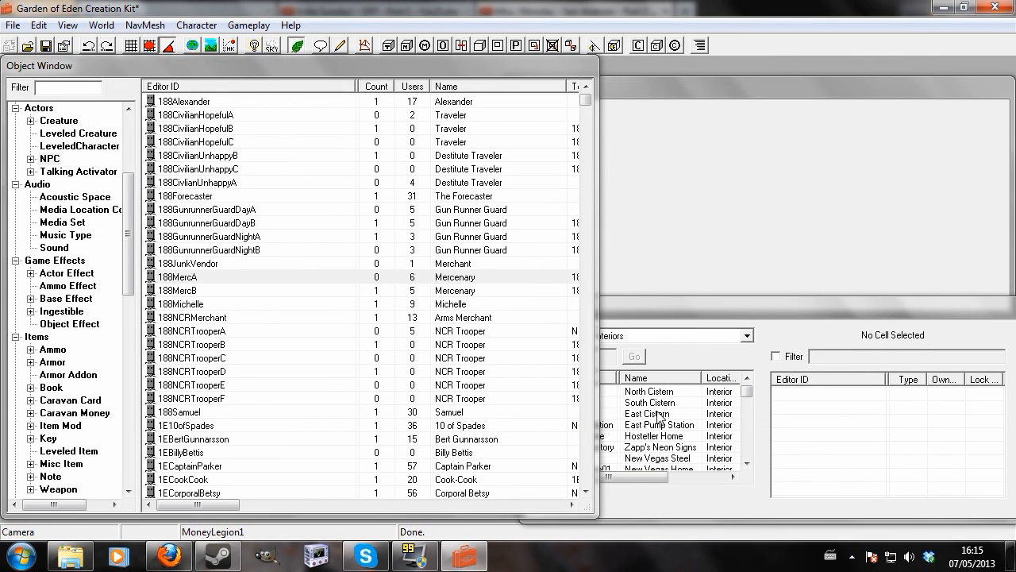
- Load the Goodsprings cell of the WastelandNV world space for viewing
click(734, 336)
scroll(683, 393, down, 2)
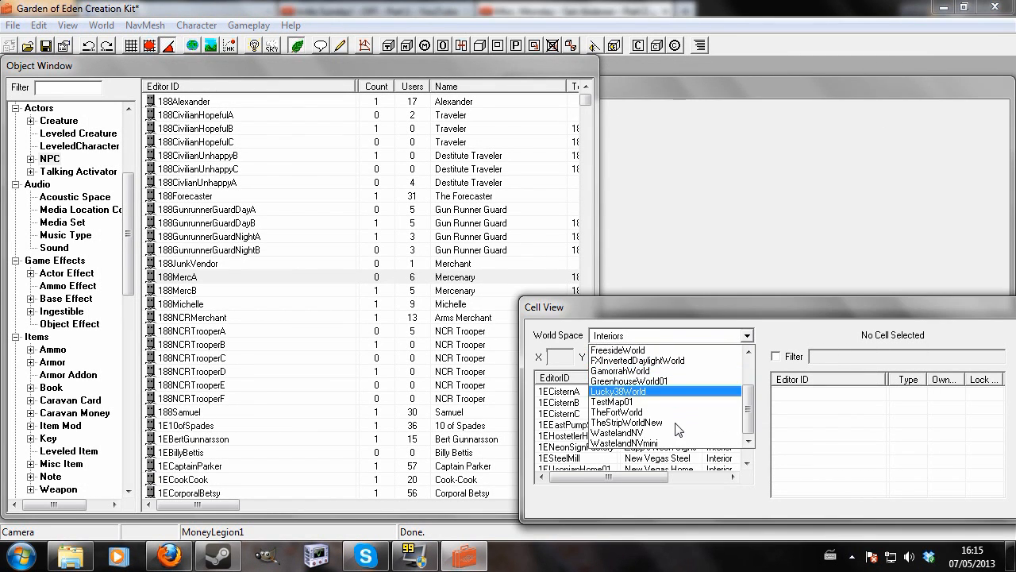
click(655, 435)
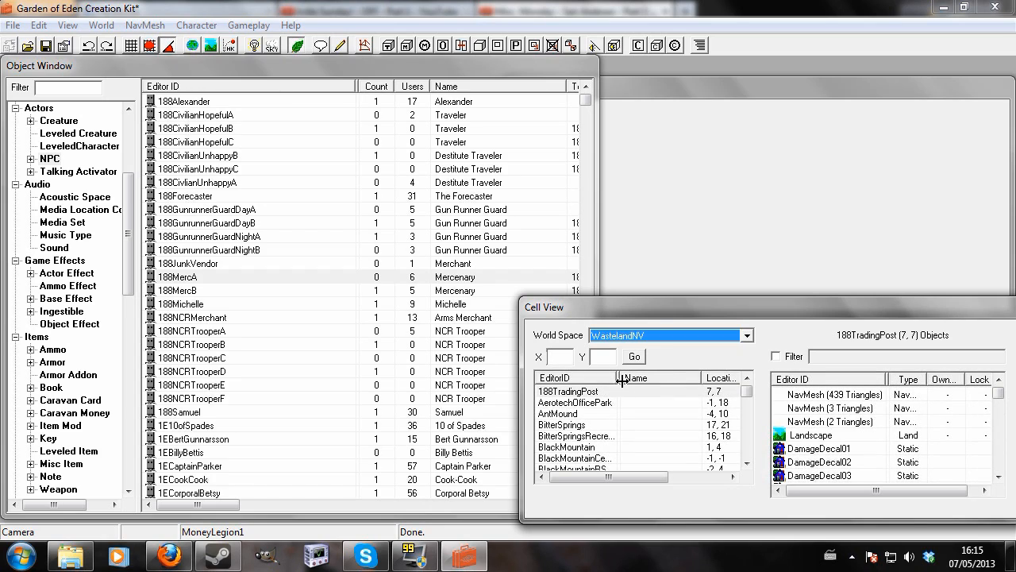
click(592, 403)
scroll(601, 451, down, 5)
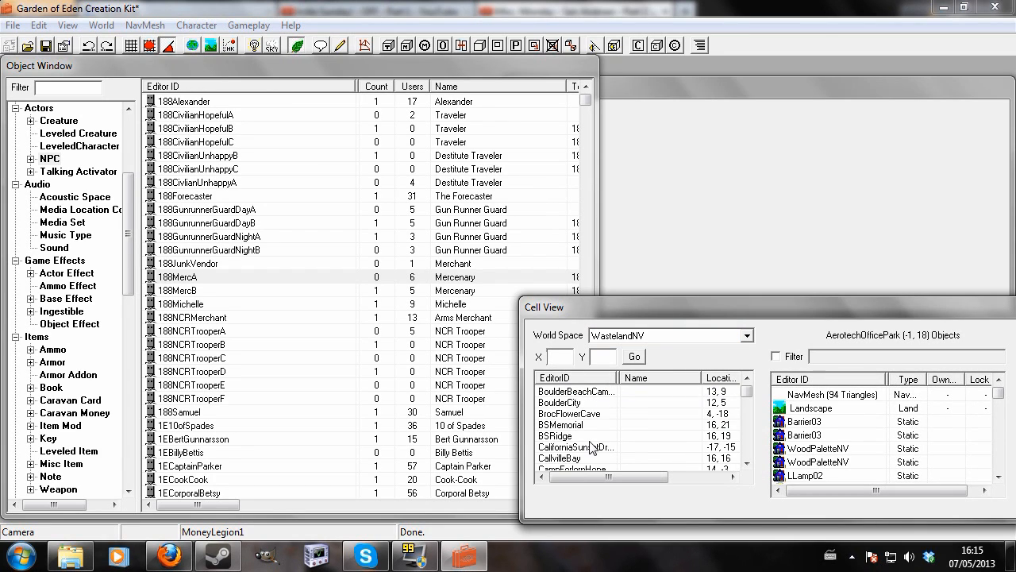
scroll(596, 445, up, 4)
scroll(591, 445, up, 1)
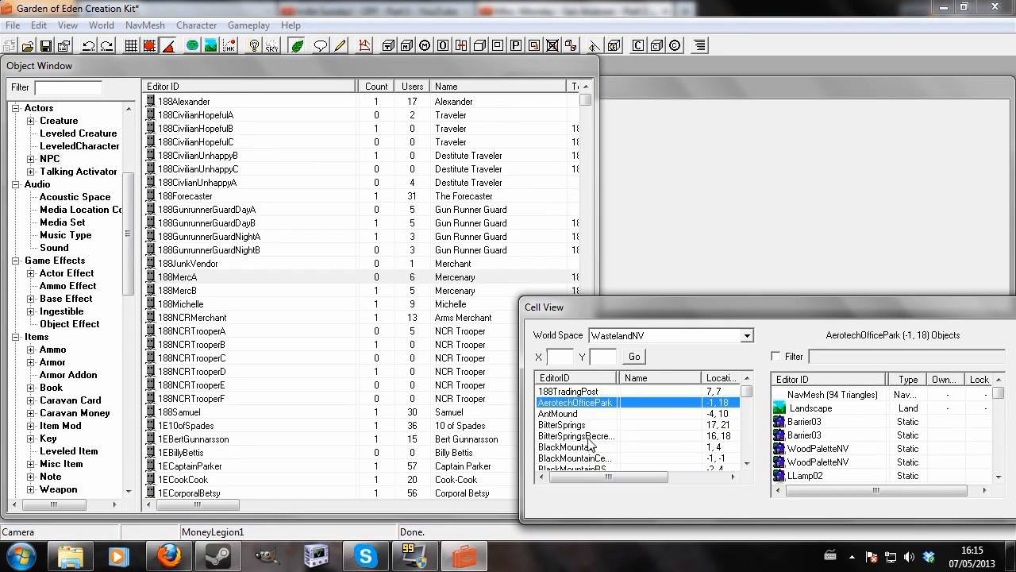
key(g)
scroll(589, 449, down, 2)
double_click(575, 439)
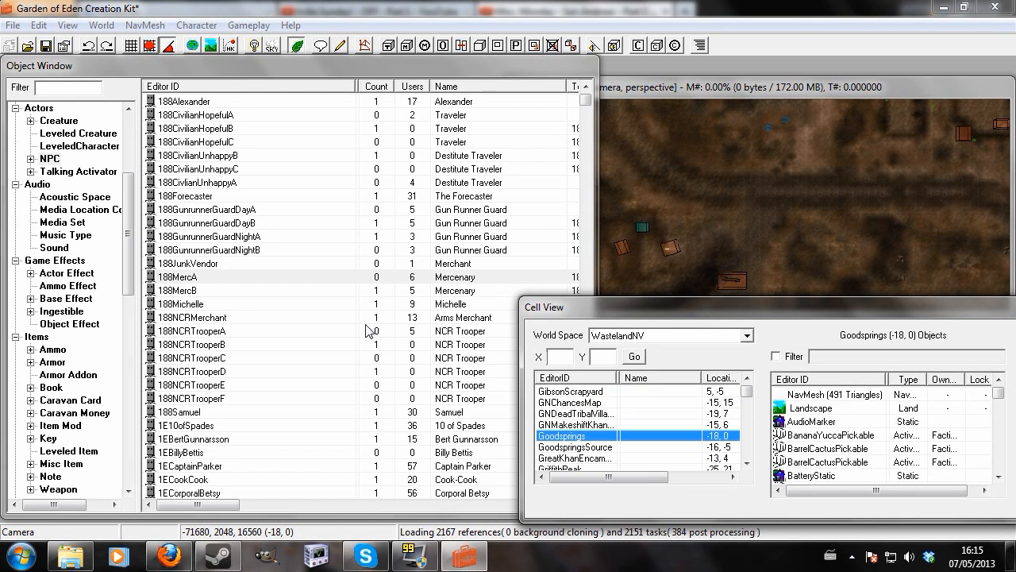
- Find mynpc among the NPCs, place it on the broken road in Goodsprings and drop it to the ground
click(227, 319)
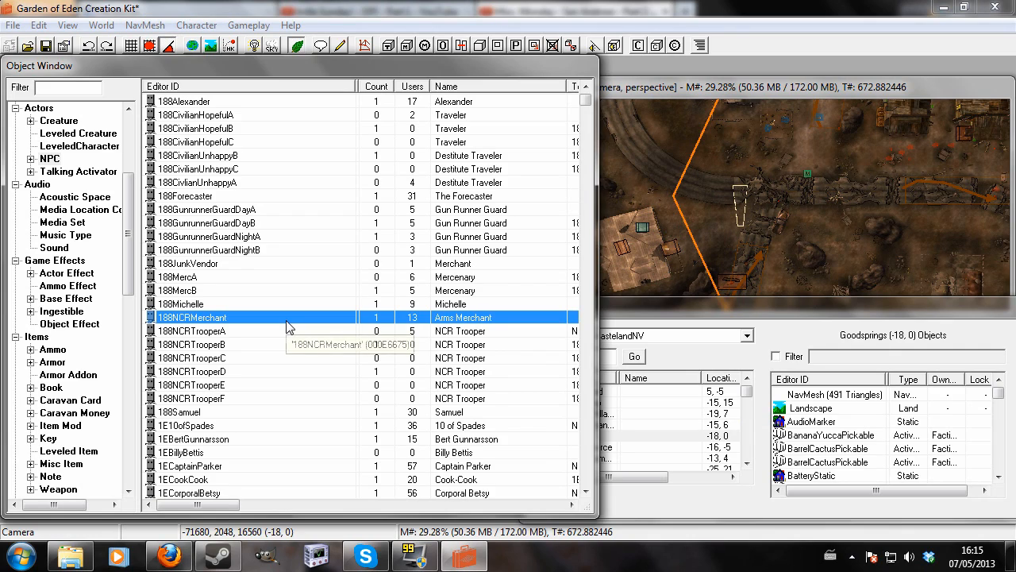
text(mynpc)
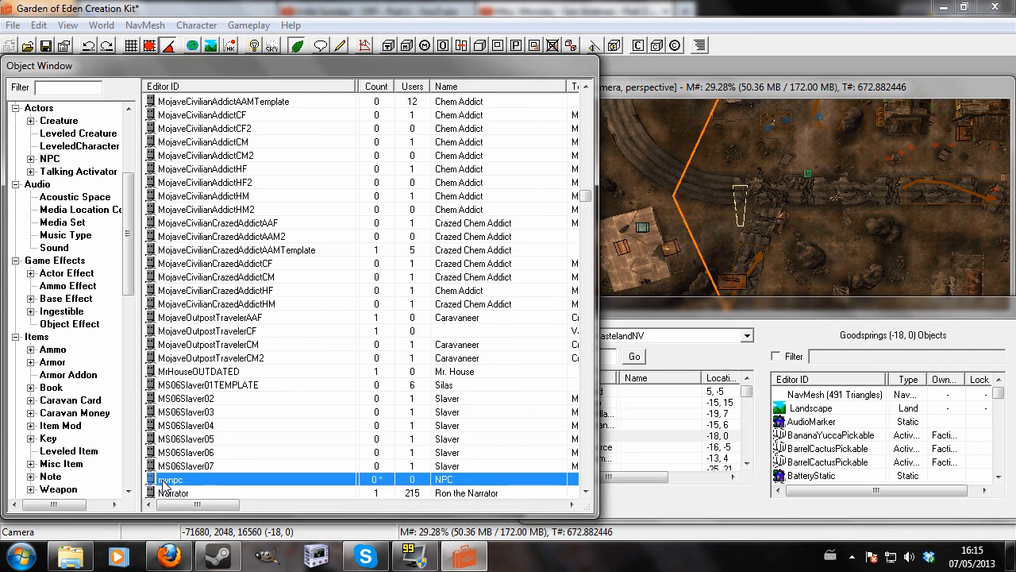
drag(150, 482, 818, 196)
key(f)
scroll(817, 209, up, 10)
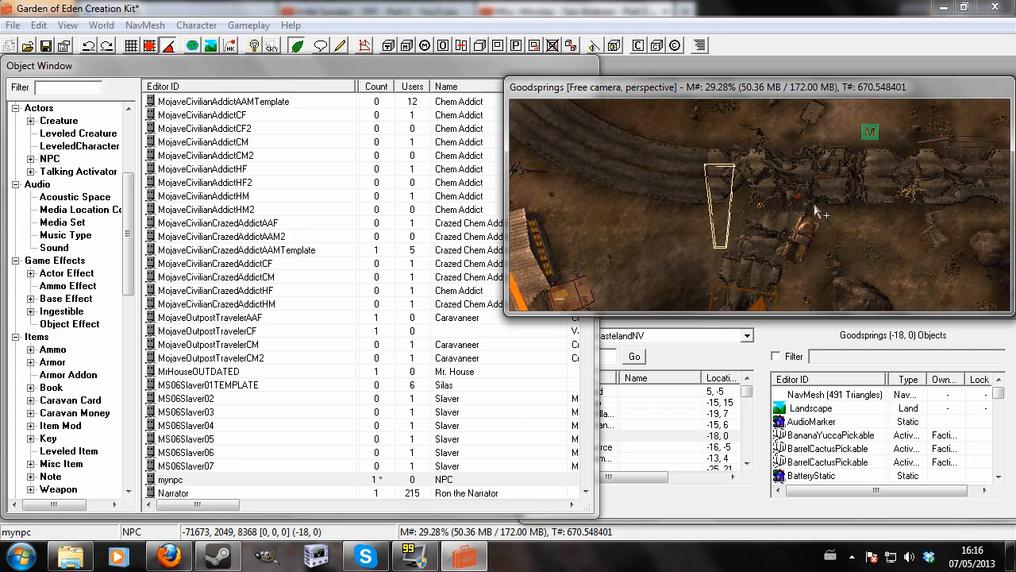
- Move the placed NPC across the ground to the spot just behind the wrecked truck
middle_drag(815, 207, 733, 187)
scroll(731, 184, down, 6)
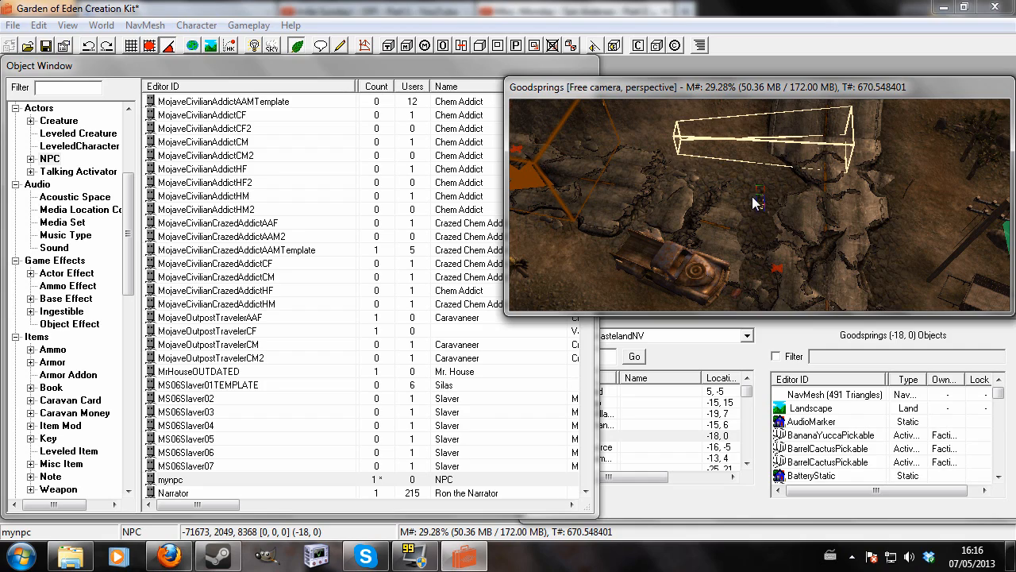
drag(734, 203, 655, 243)
- Create a new actor package and set its package type to Ambush
drag(129, 194, 129, 134)
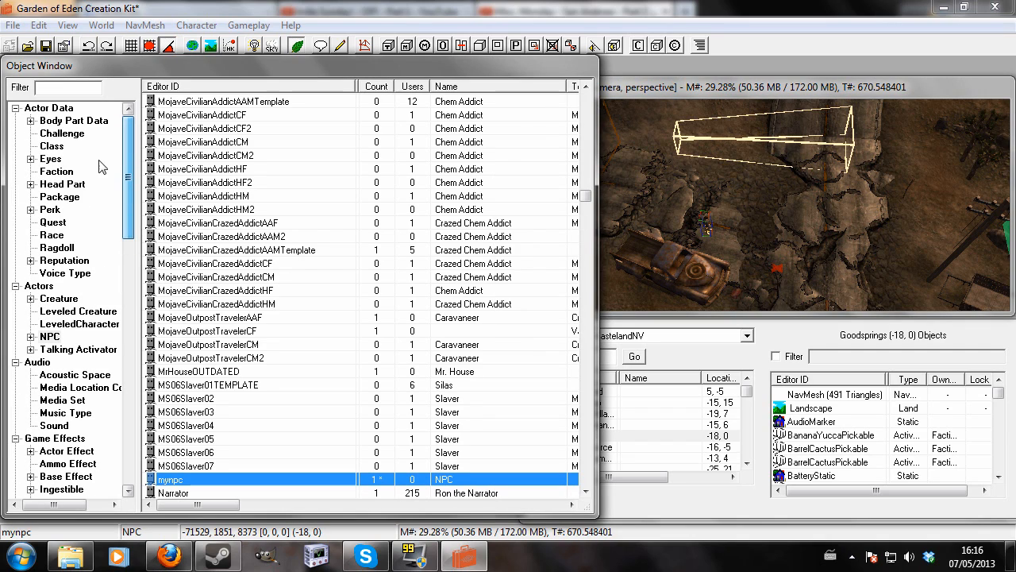
click(69, 196)
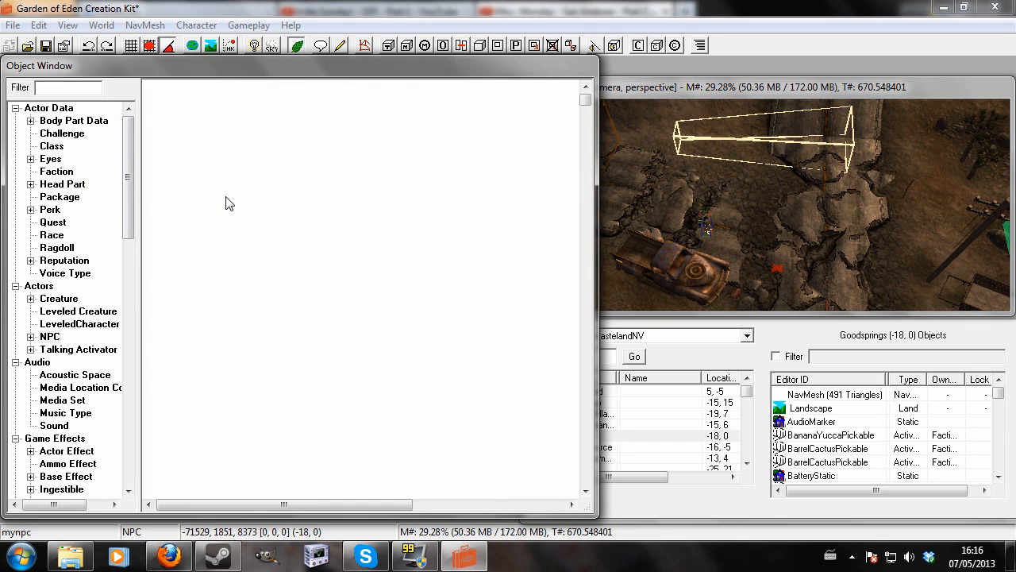
right_click(226, 199)
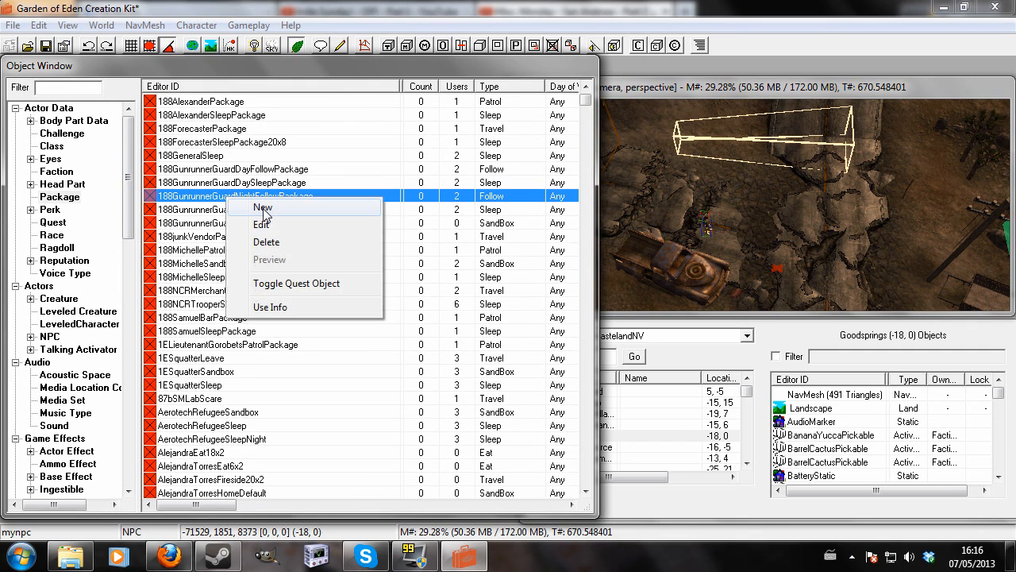
click(246, 205)
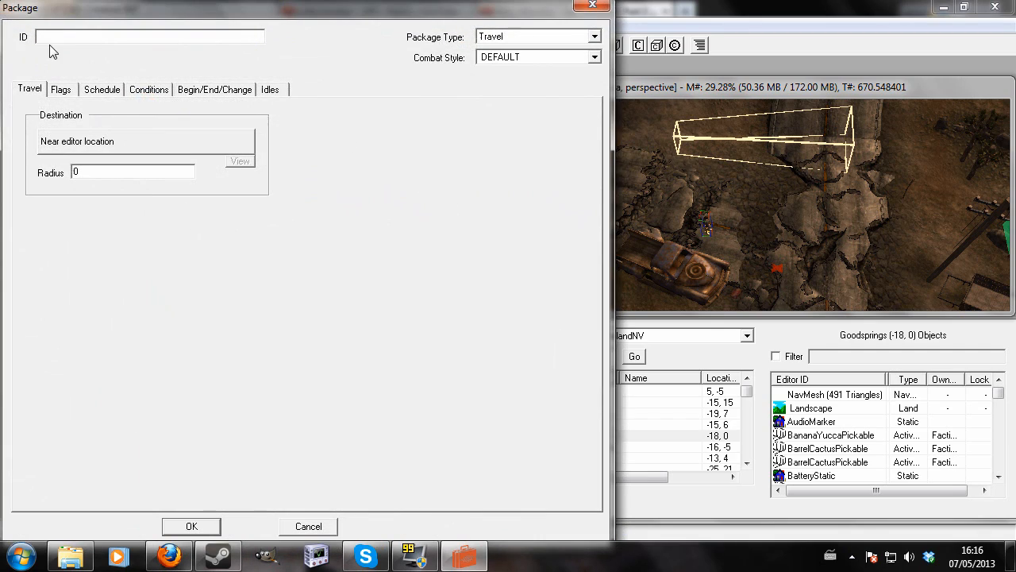
click(594, 37)
scroll(554, 67, up, 3)
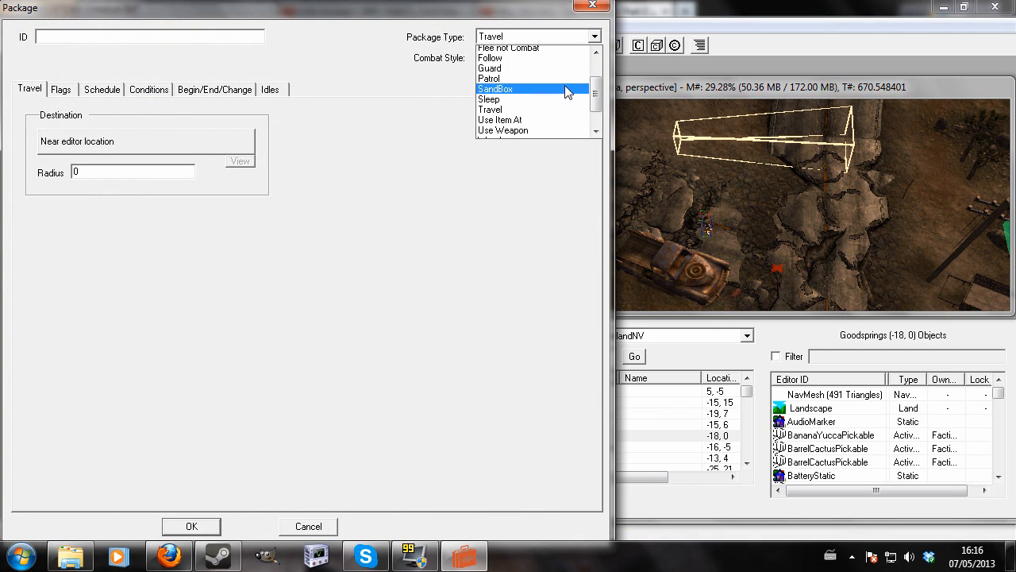
click(551, 62)
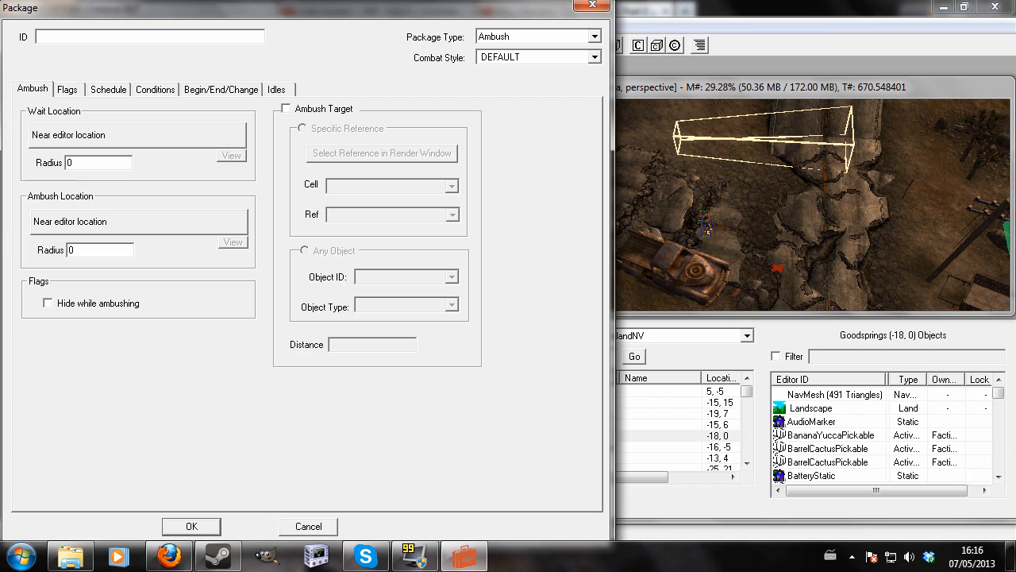
- Set the wait location radius to 300 near the editor location and select the placed NPC for reference
double_click(70, 163)
text(300)
click(710, 229)
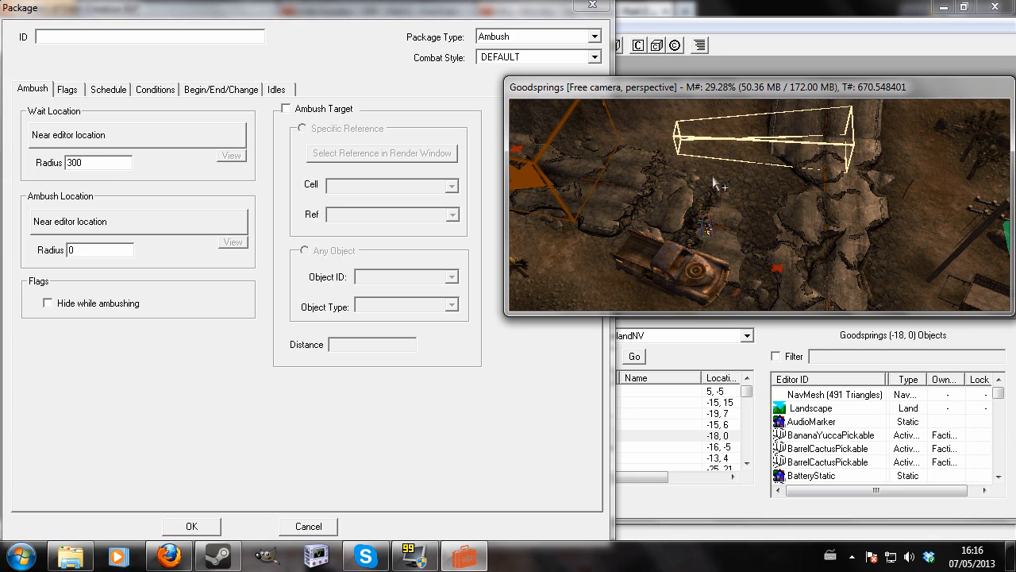
click(153, 223)
click(19, 157)
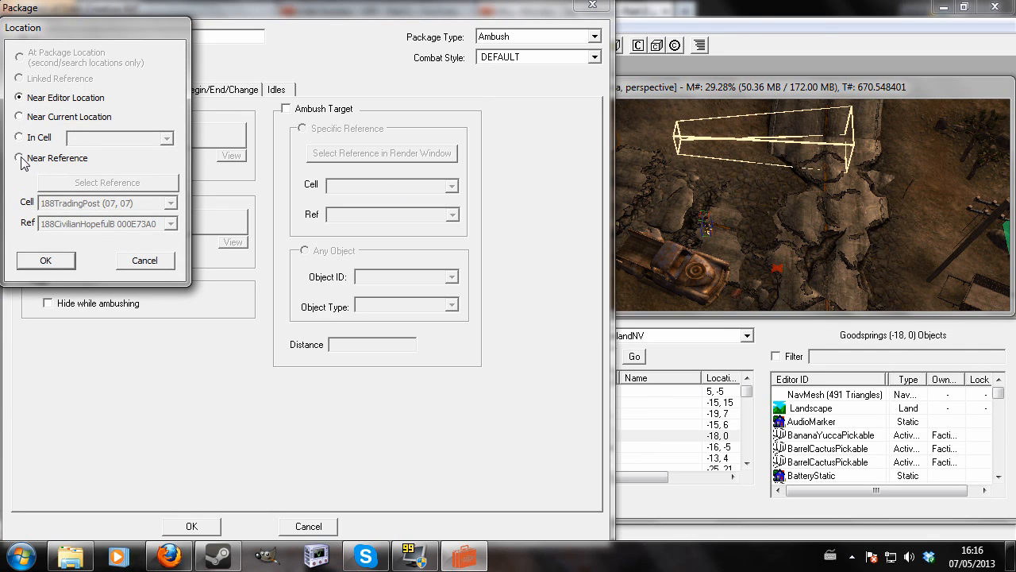
click(19, 97)
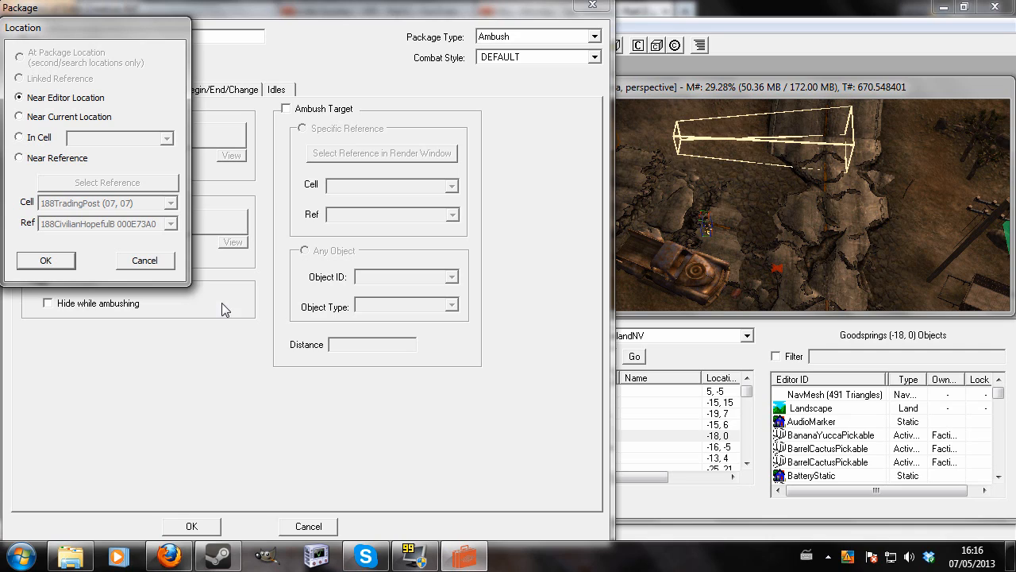
click(164, 259)
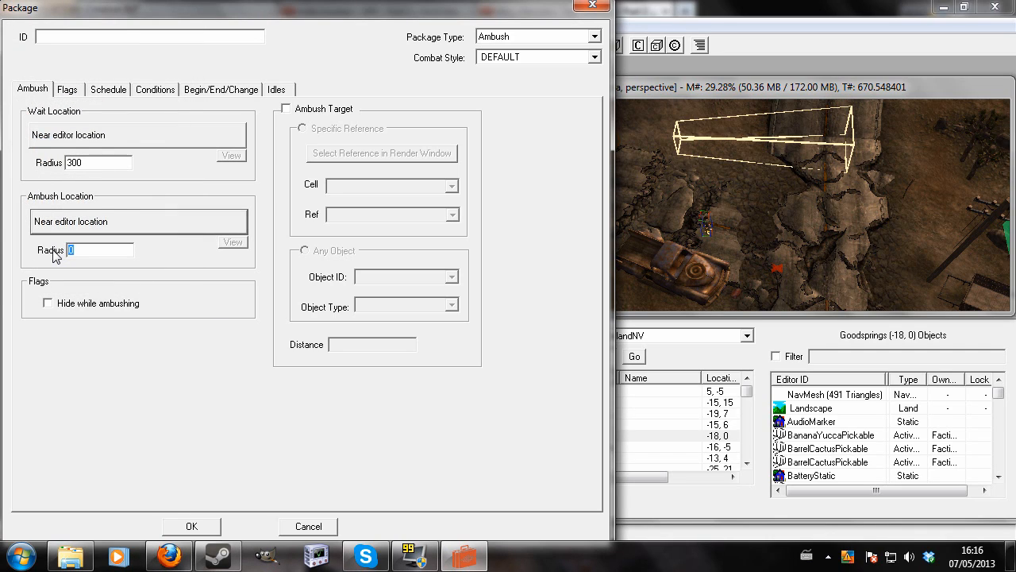
- Set the ambush location radius to 1000 and select the placed NPC in the scene
text(1000)
click(706, 246)
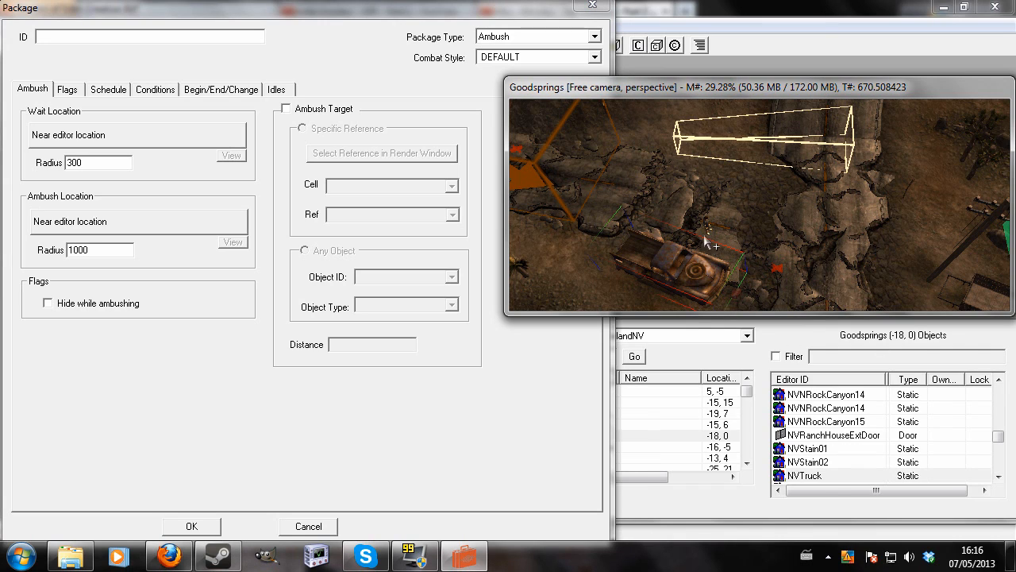
click(709, 224)
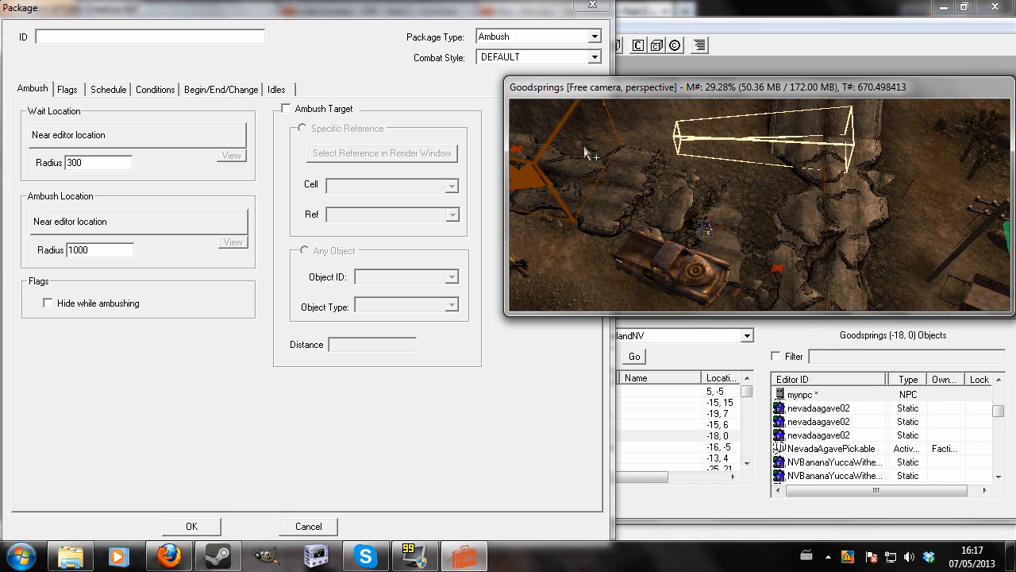
- Enable hiding while ambushing for the package and inspect the area around the placed NPC
click(94, 163)
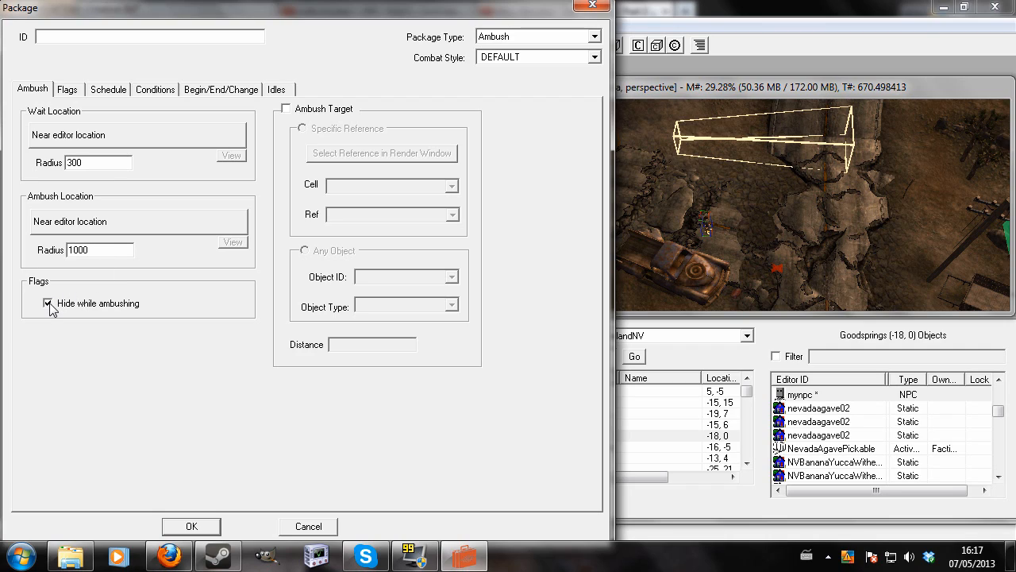
click(707, 229)
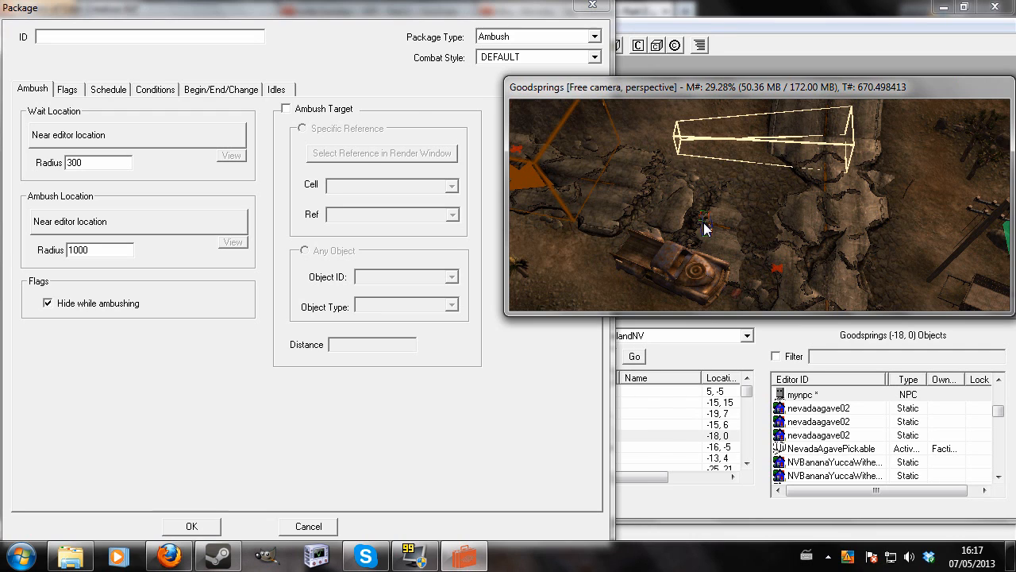
click(705, 228)
scroll(749, 227, down, 7)
scroll(750, 227, up, 8)
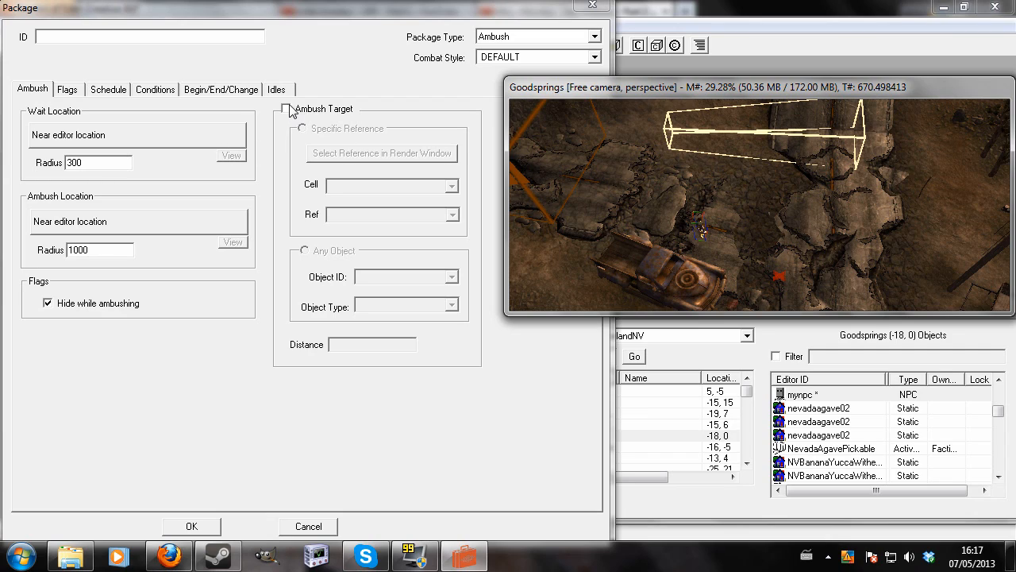
- Enable the ambush target for the package and define it by specific reference
click(333, 102)
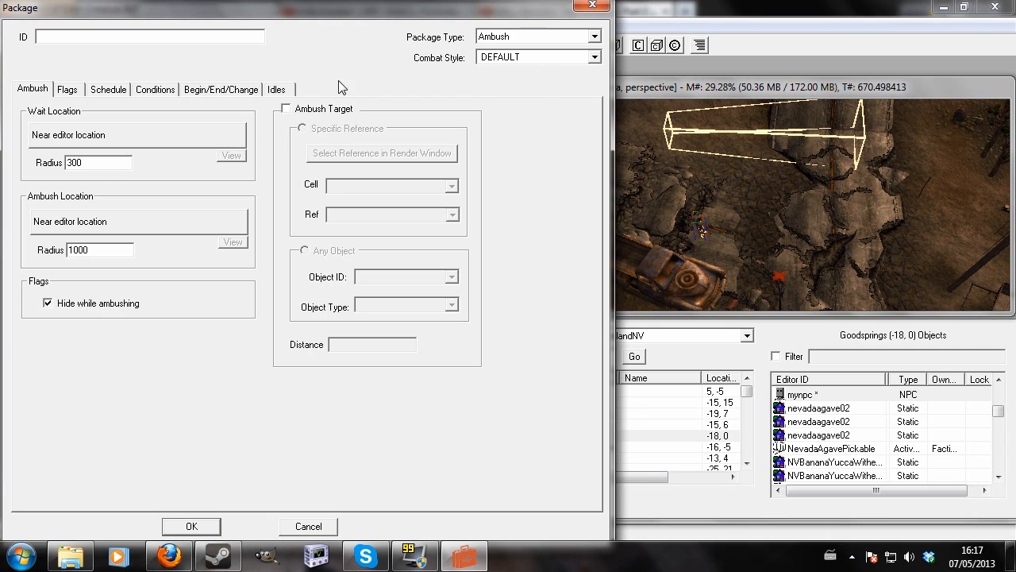
click(286, 109)
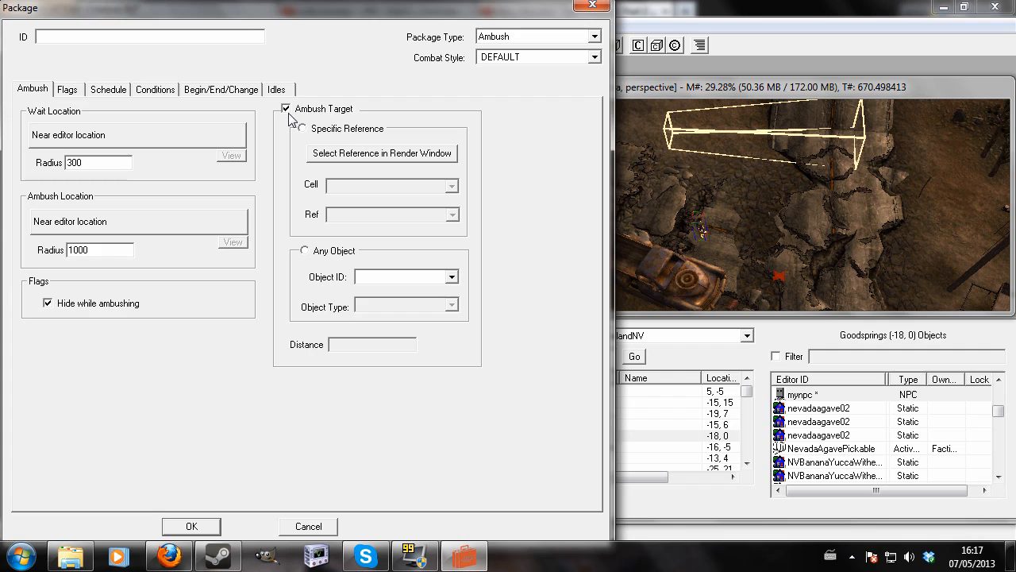
click(303, 128)
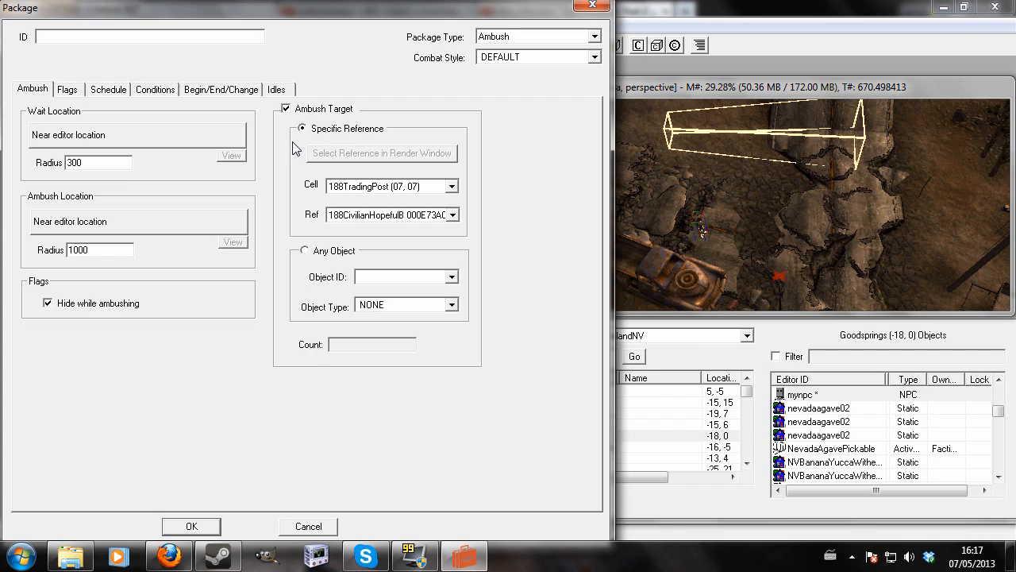
click(286, 108)
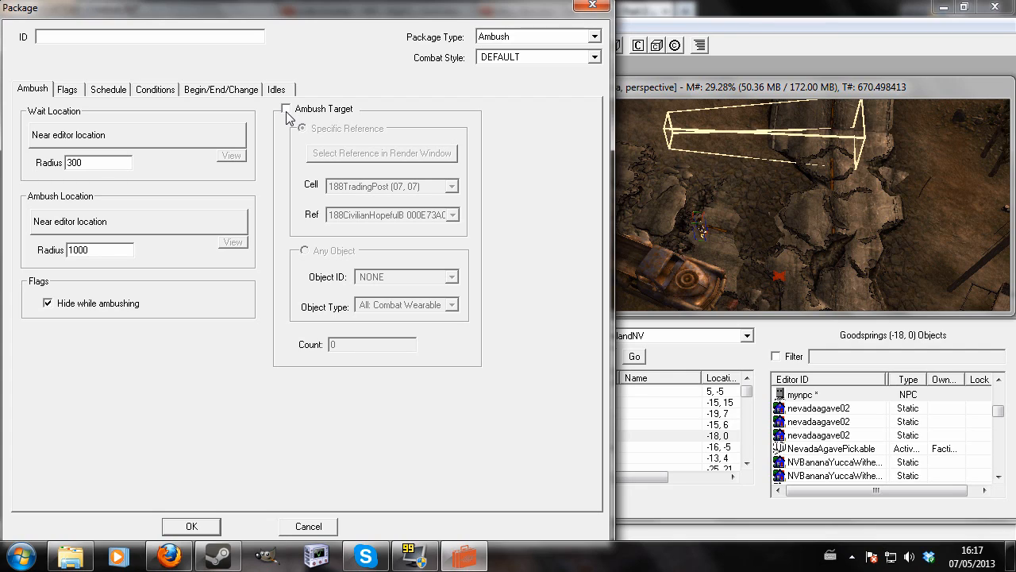
click(286, 109)
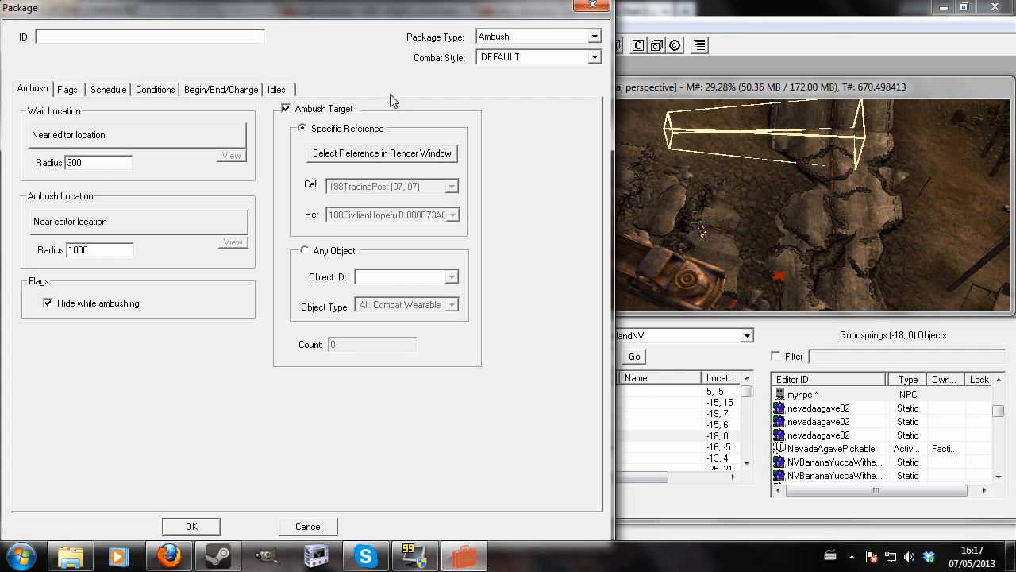
click(303, 128)
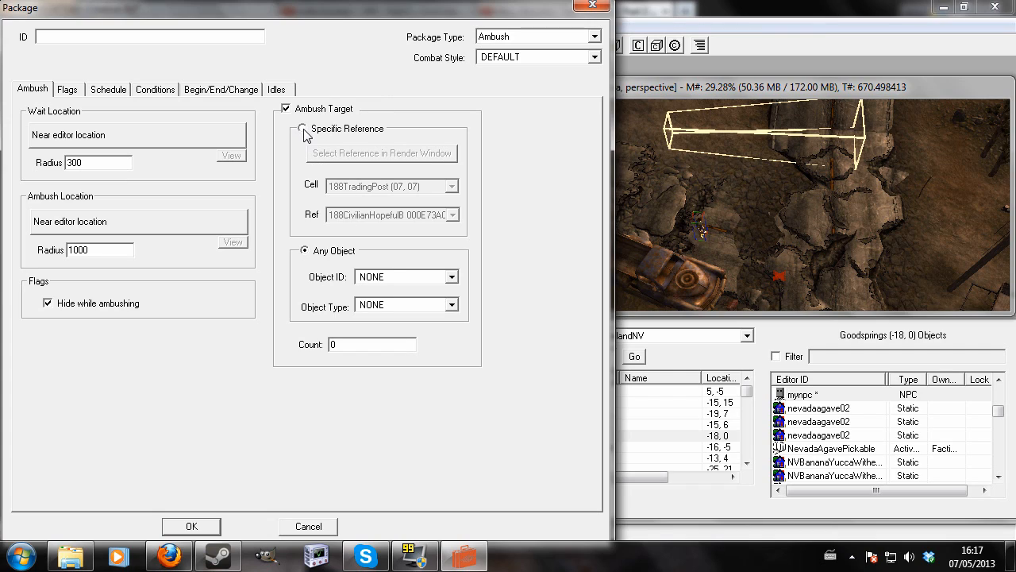
click(302, 129)
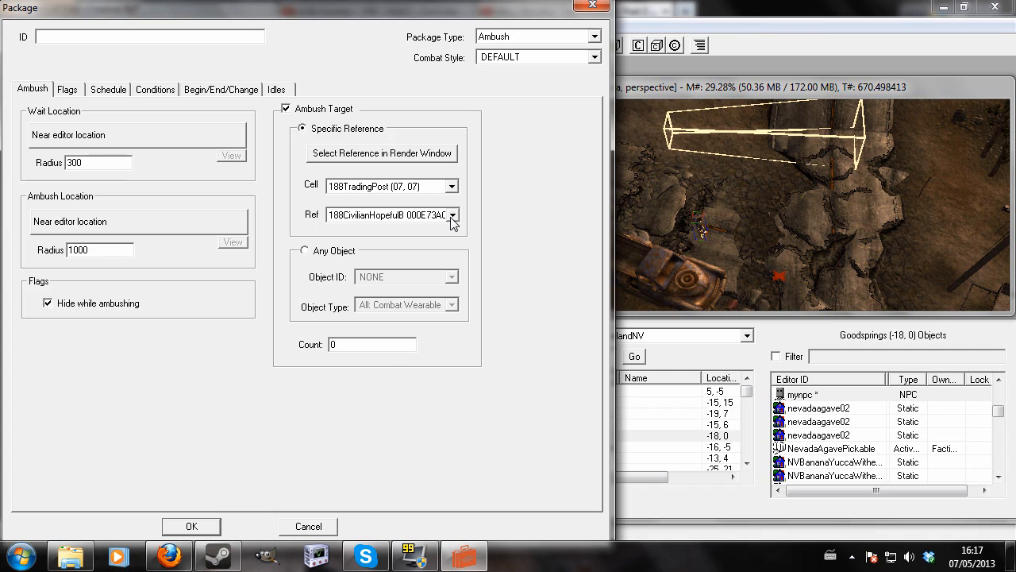
- Choose PlayerRef from the 188TradingPost cell as the ambush target's reference
click(452, 214)
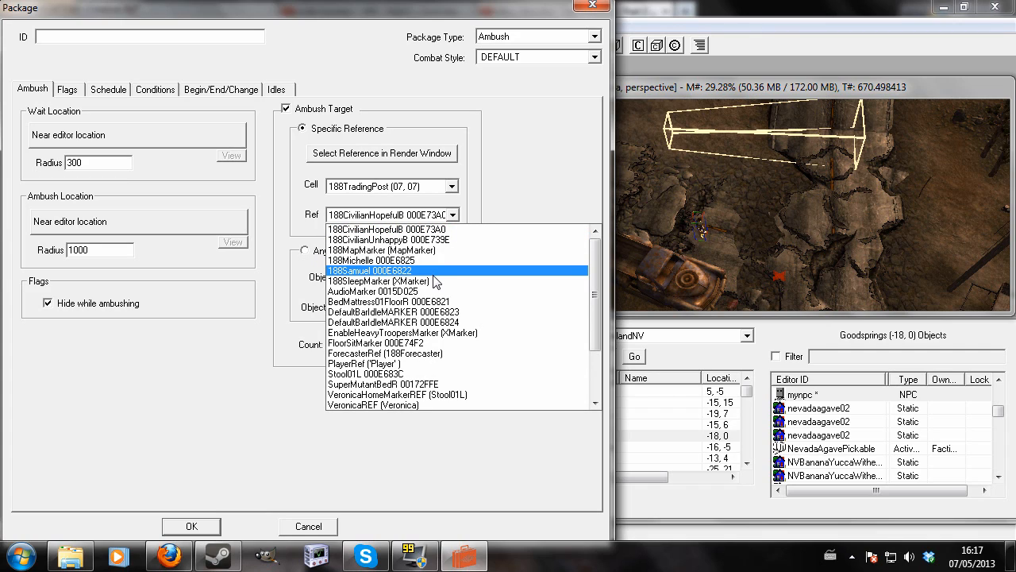
scroll(435, 282, down, 3)
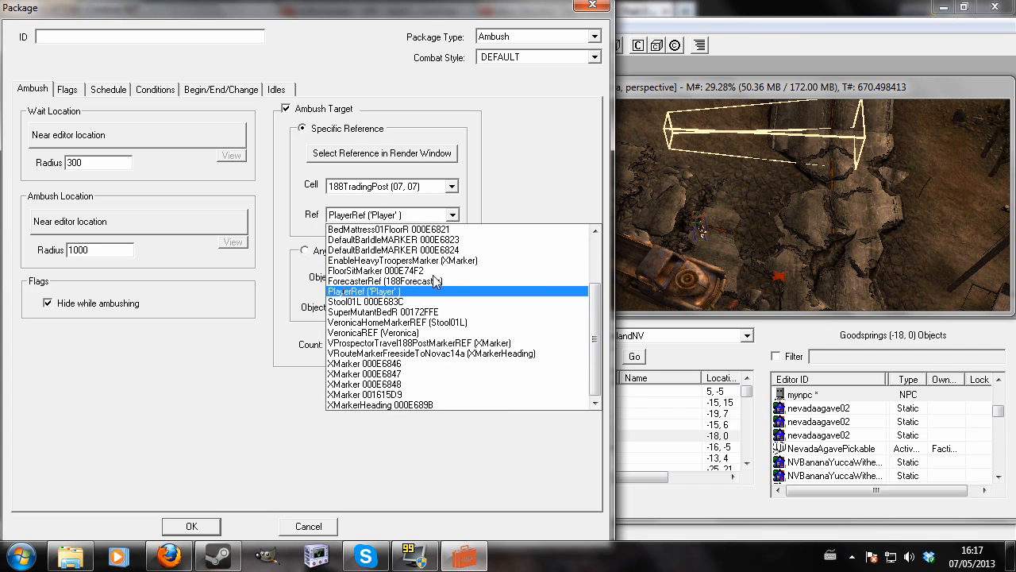
click(420, 293)
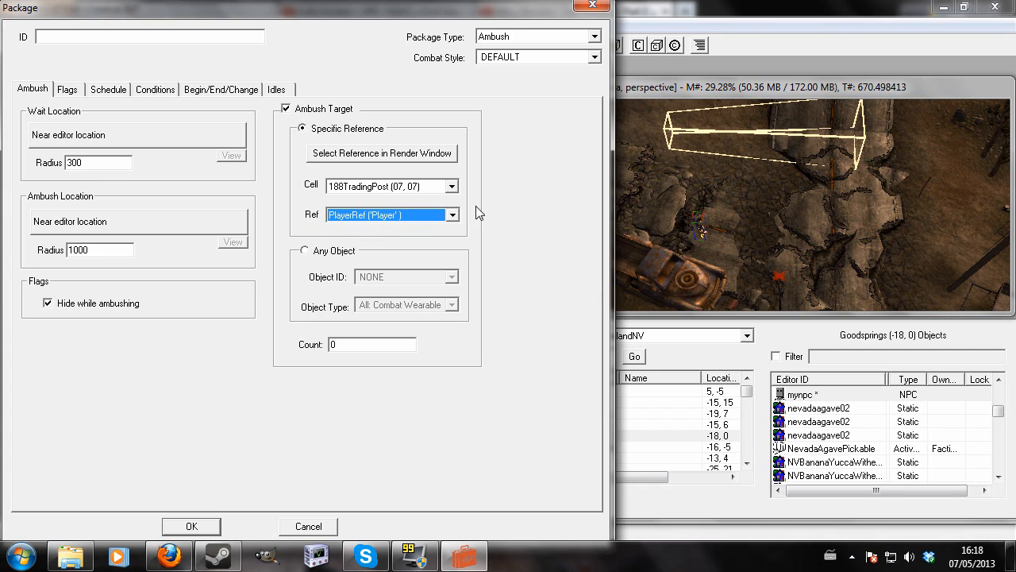
- Set the ambush target's cell to Goodsprings (-18, 00) and look through the references in that cell
click(450, 186)
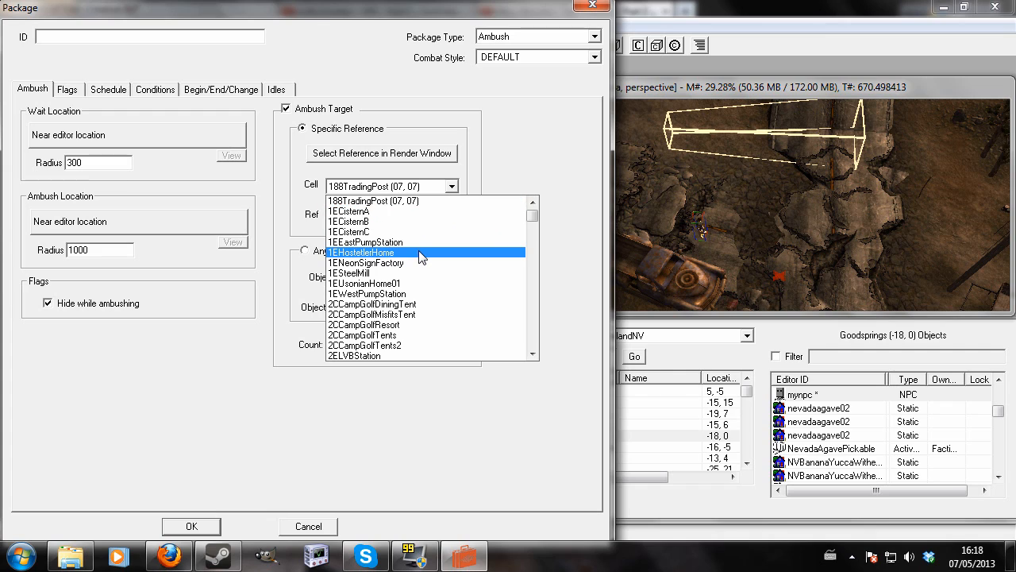
key(g)
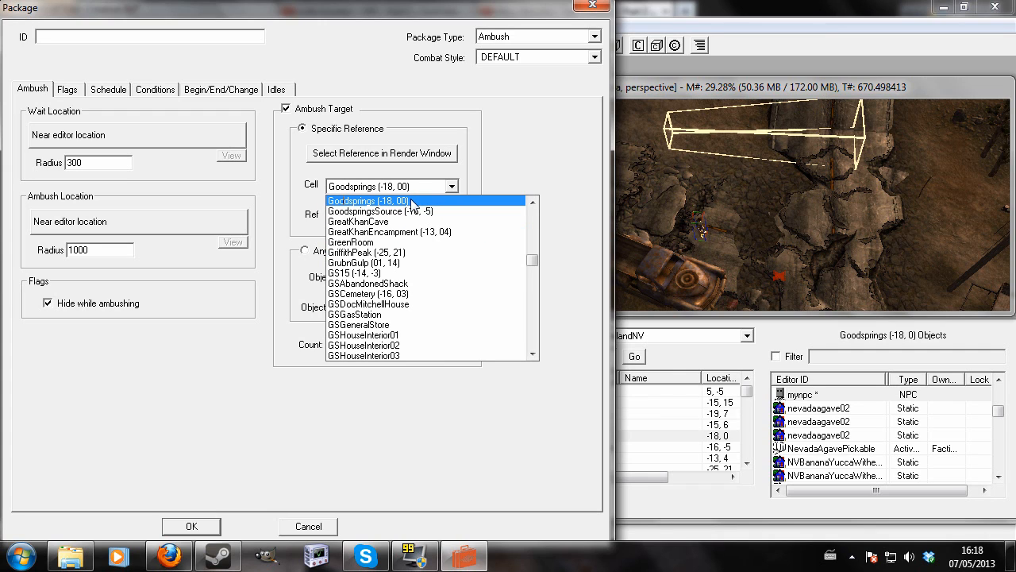
click(414, 200)
click(453, 219)
scroll(433, 386, down, 2)
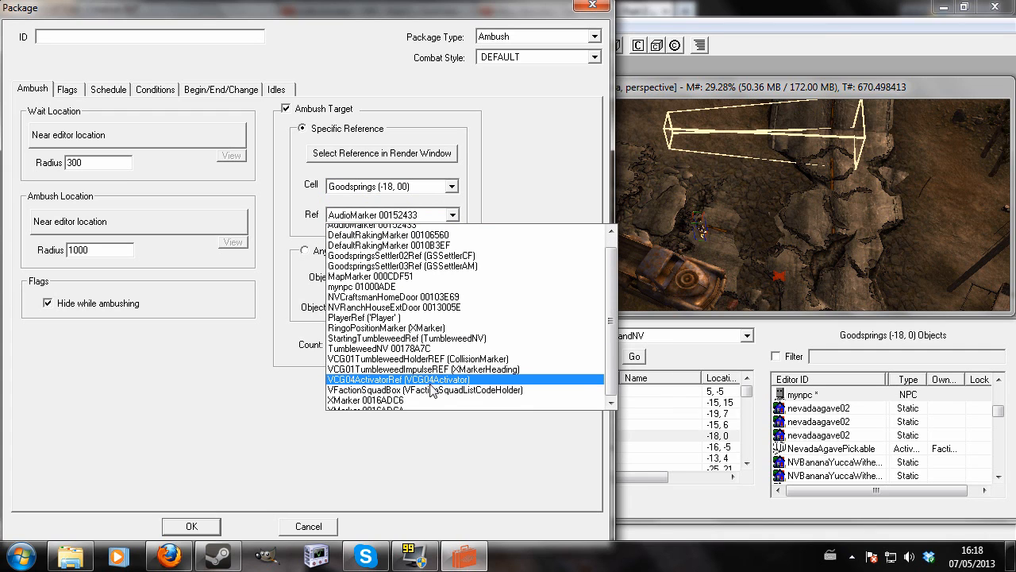
scroll(433, 388, up, 1)
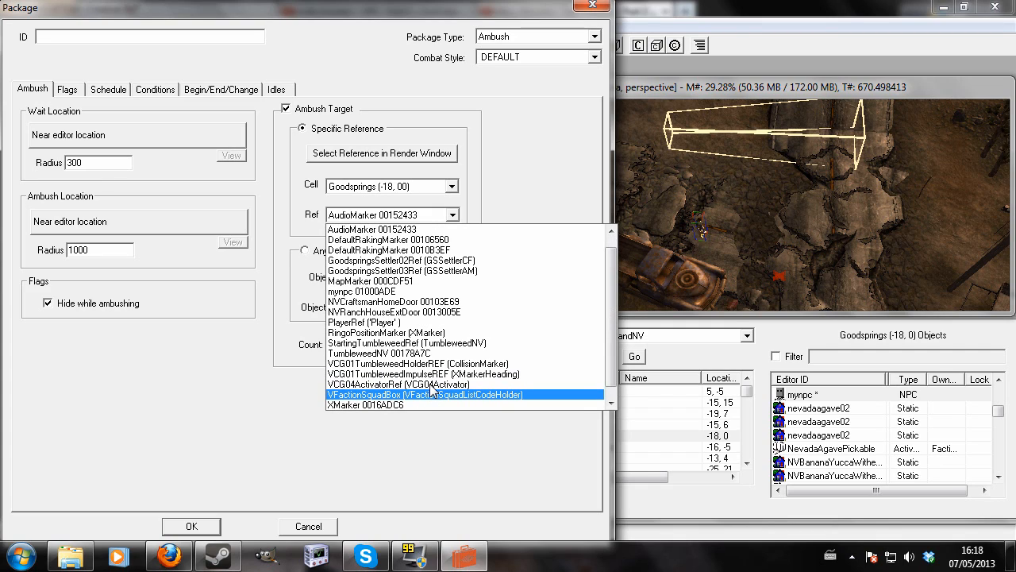
scroll(432, 389, down, 1)
scroll(433, 389, up, 1)
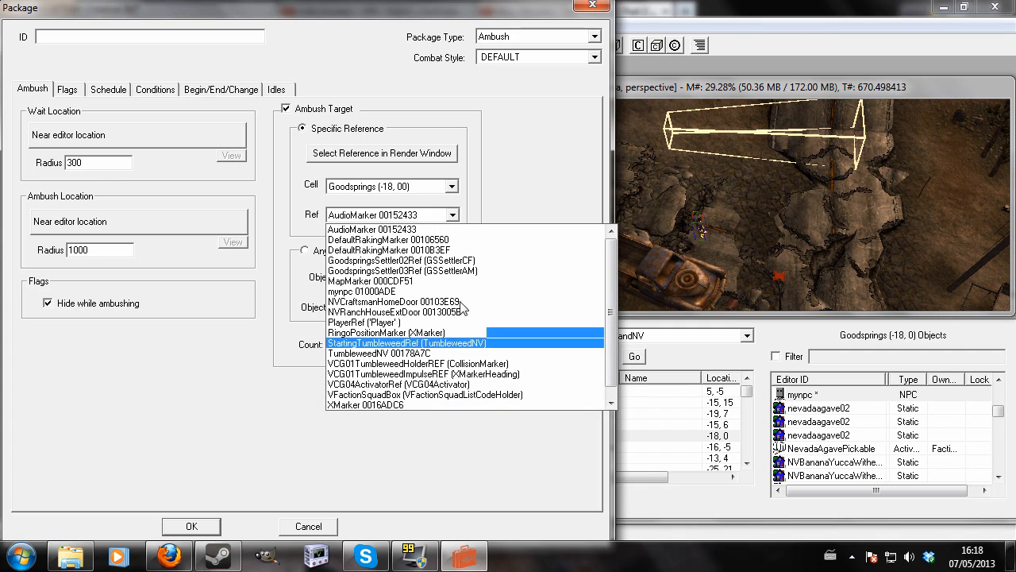
scroll(461, 250, down, 1)
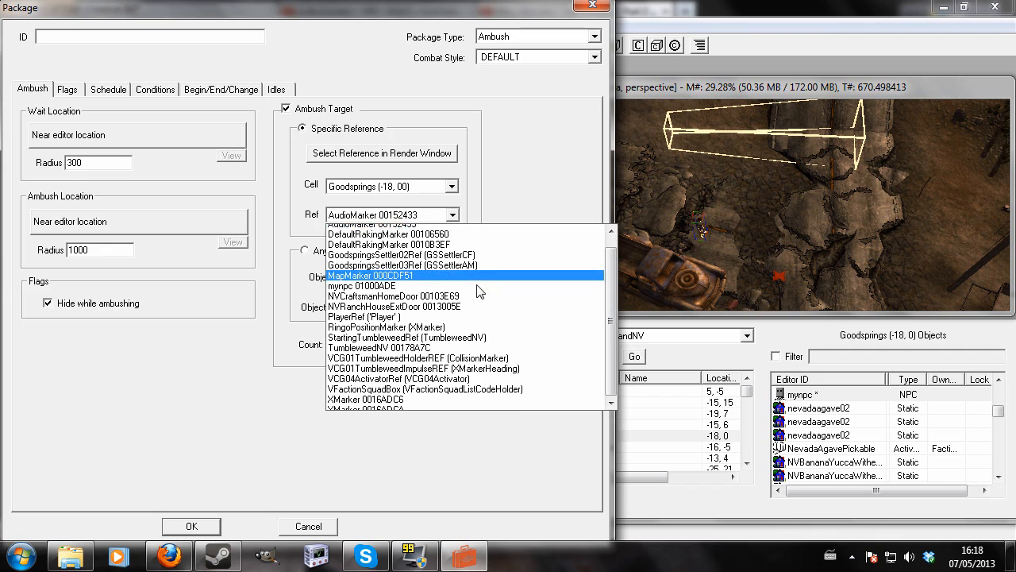
click(488, 191)
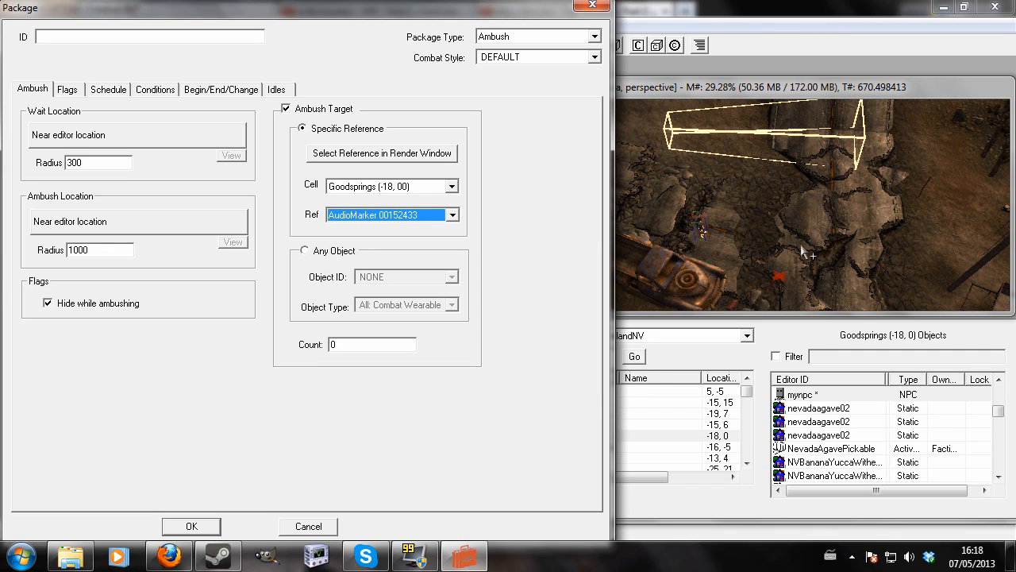
click(700, 225)
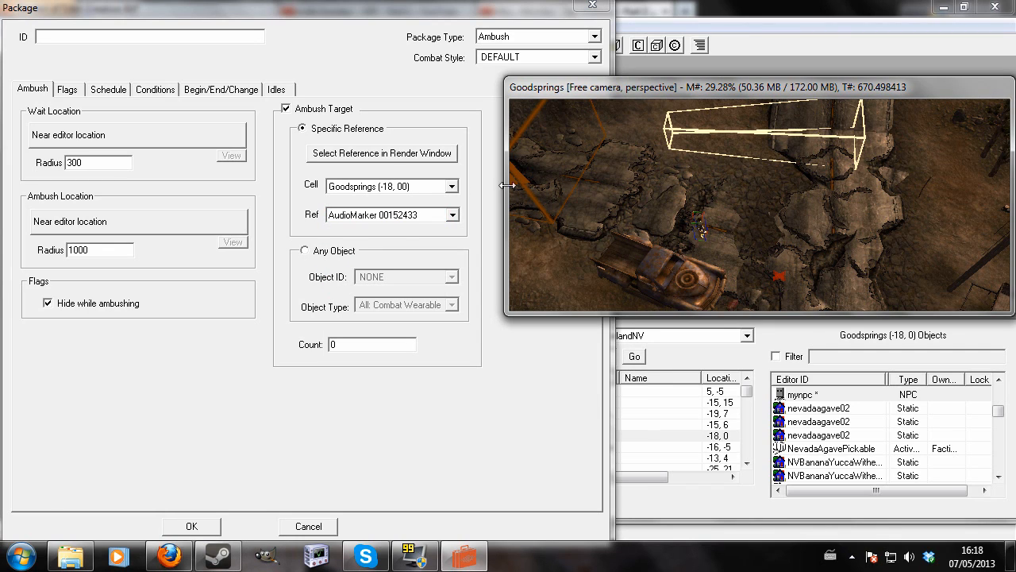
- Set the ambush target's reference to PlayerRef within the Goodsprings cell
click(451, 187)
click(448, 202)
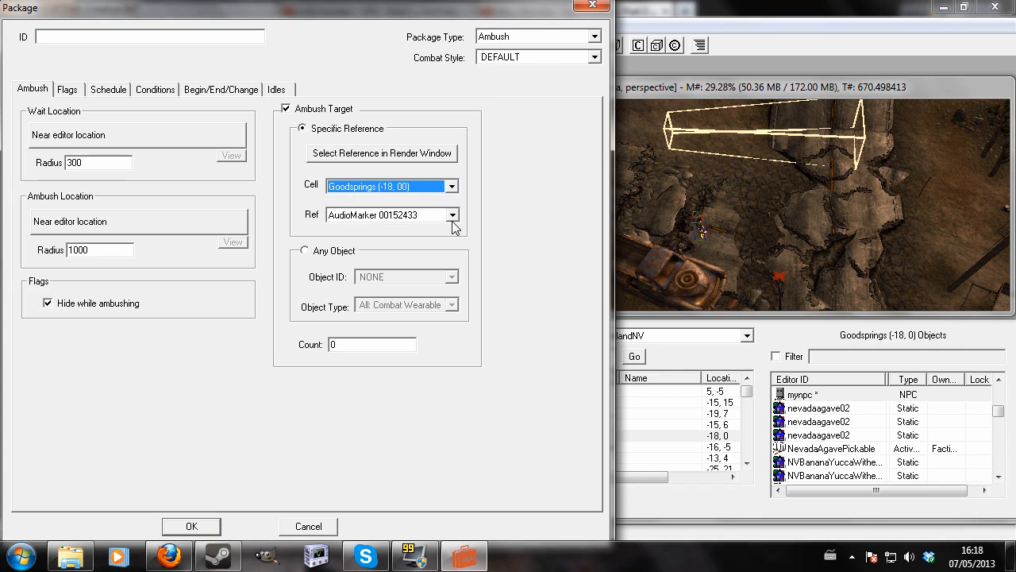
click(452, 214)
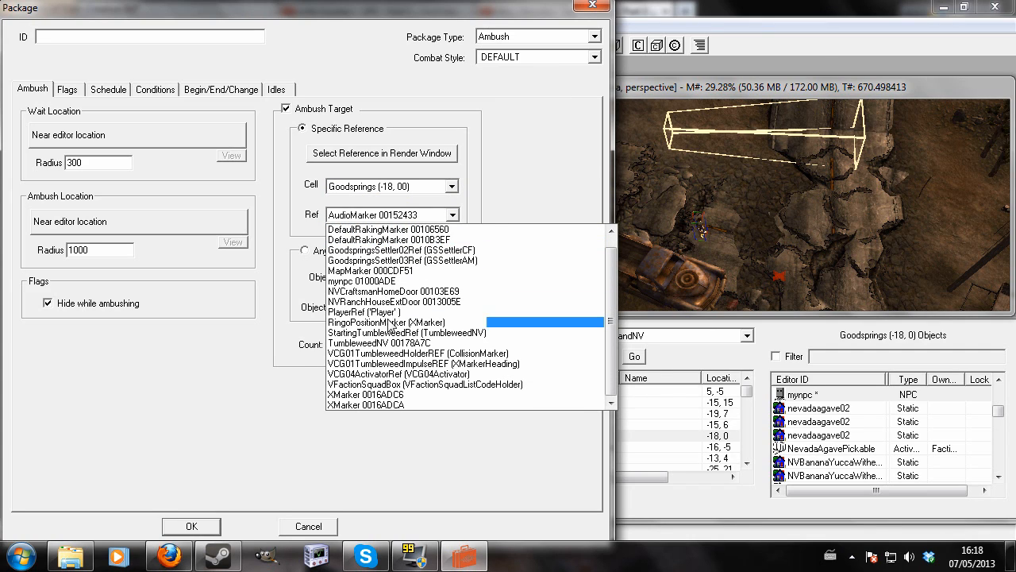
click(437, 313)
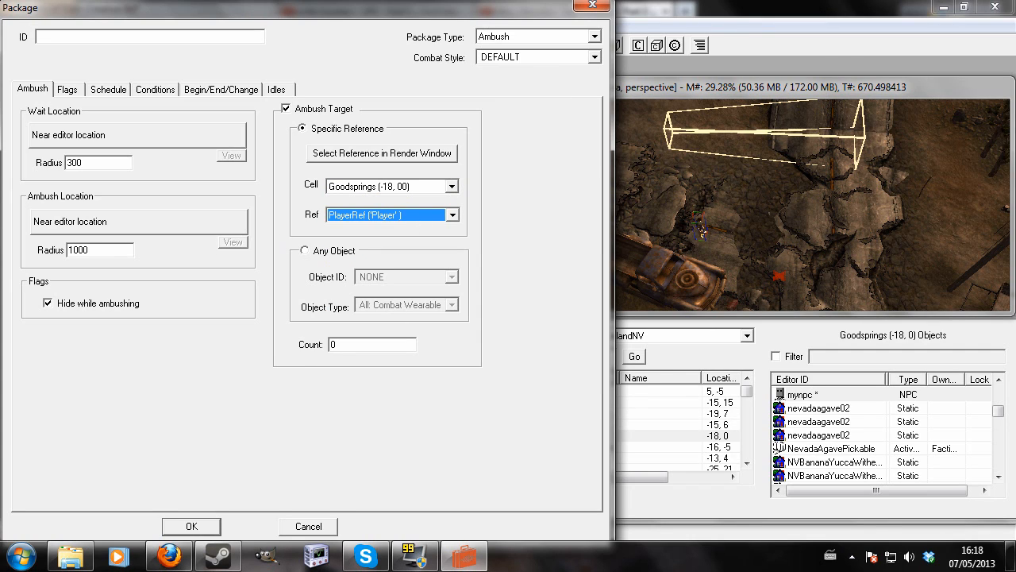
- Give the package the ID MyAmbush and save it
click(100, 249)
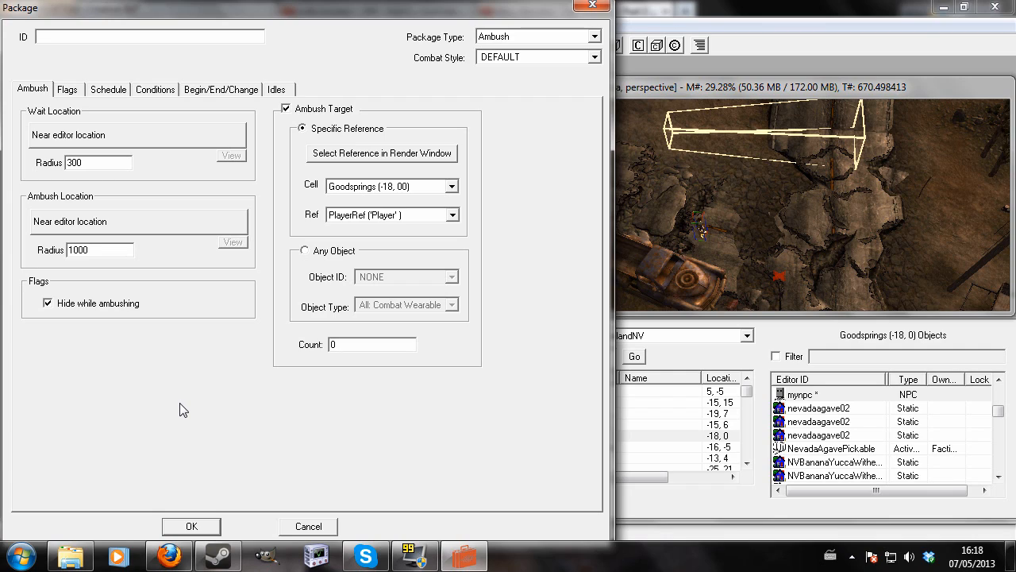
click(197, 37)
text(MyAmbush)
click(194, 530)
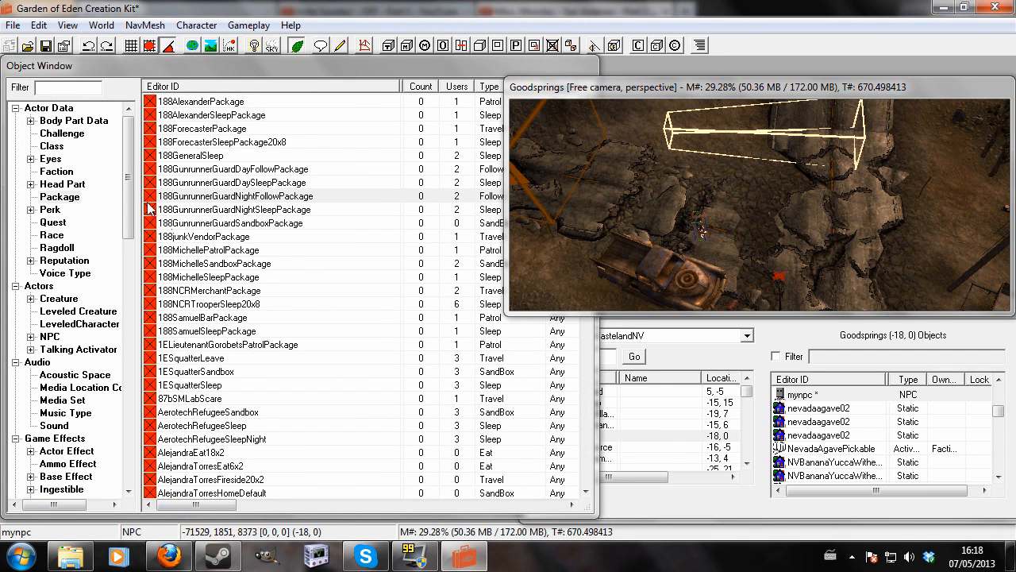
- Find the mynpc actor among the NPC objects and open it for editing
drag(129, 205, 127, 285)
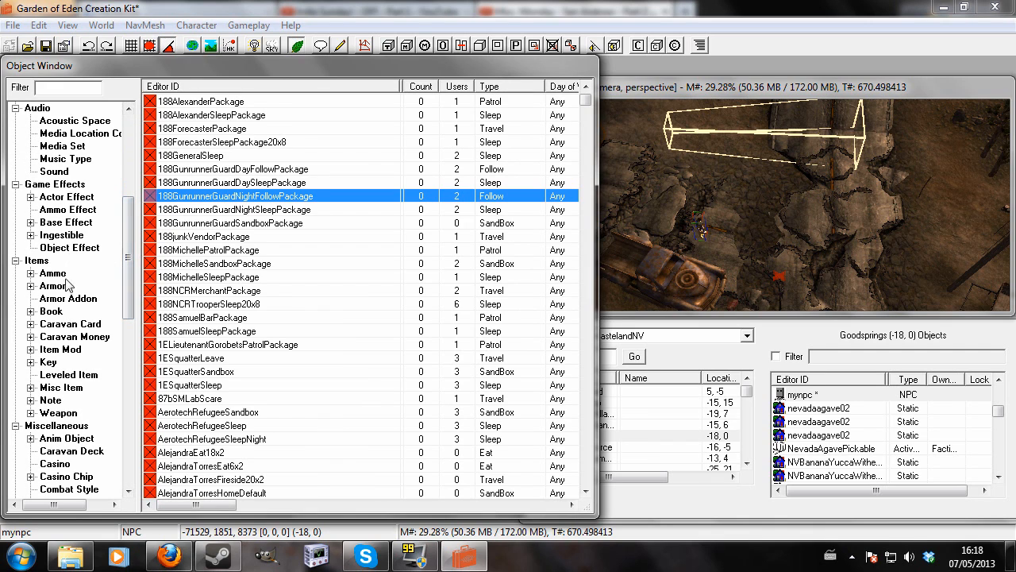
scroll(129, 258, down, 14)
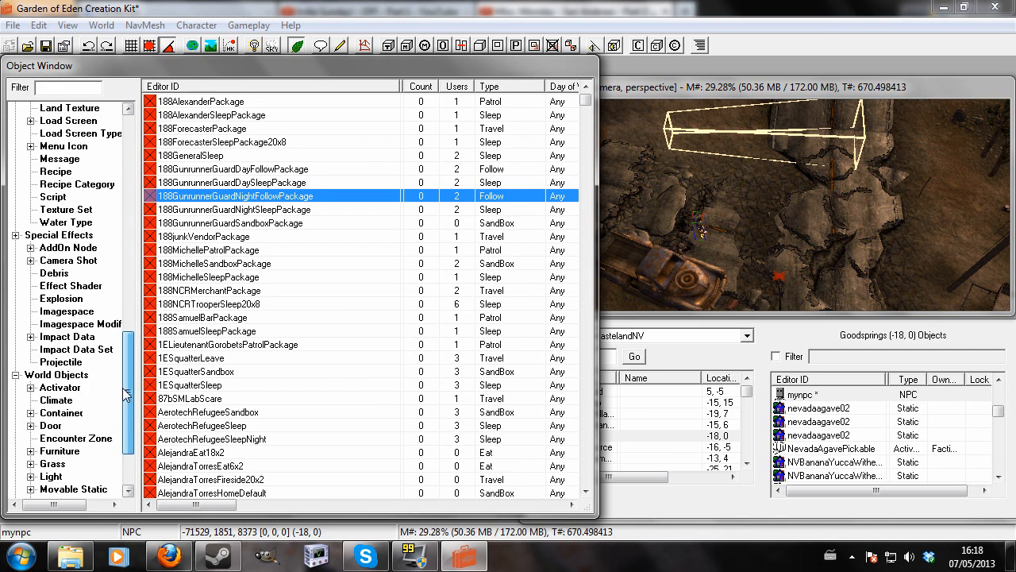
scroll(127, 262, up, 12)
scroll(126, 263, up, 6)
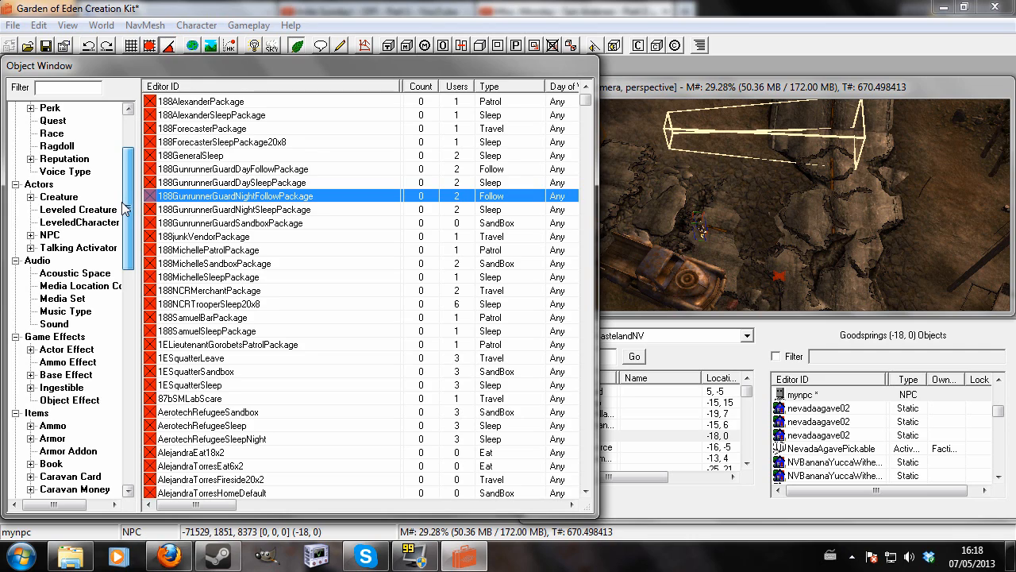
scroll(129, 263, up, 1)
scroll(132, 264, down, 4)
scroll(132, 264, down, 3)
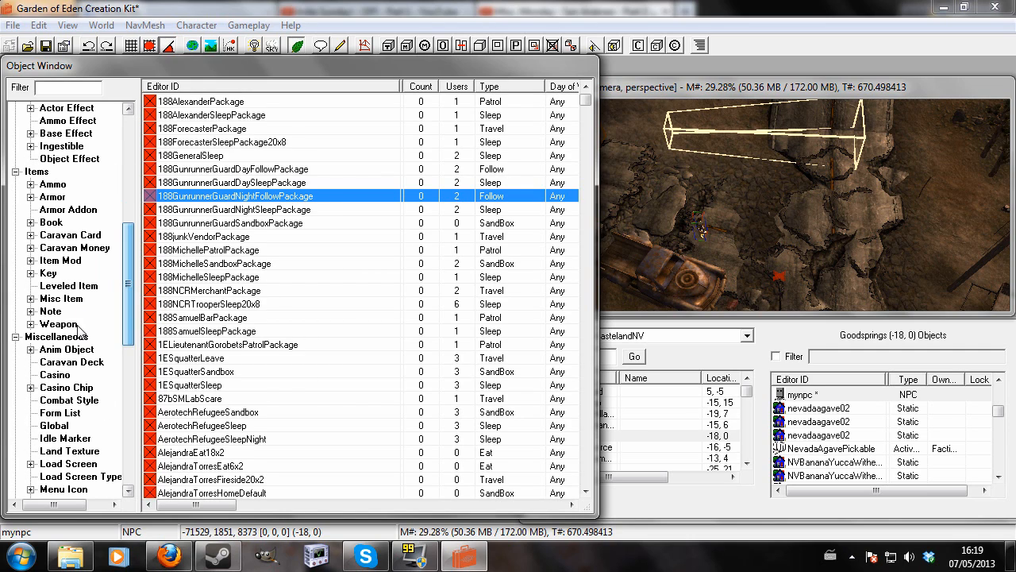
scroll(132, 199, up, 5)
scroll(131, 196, up, 4)
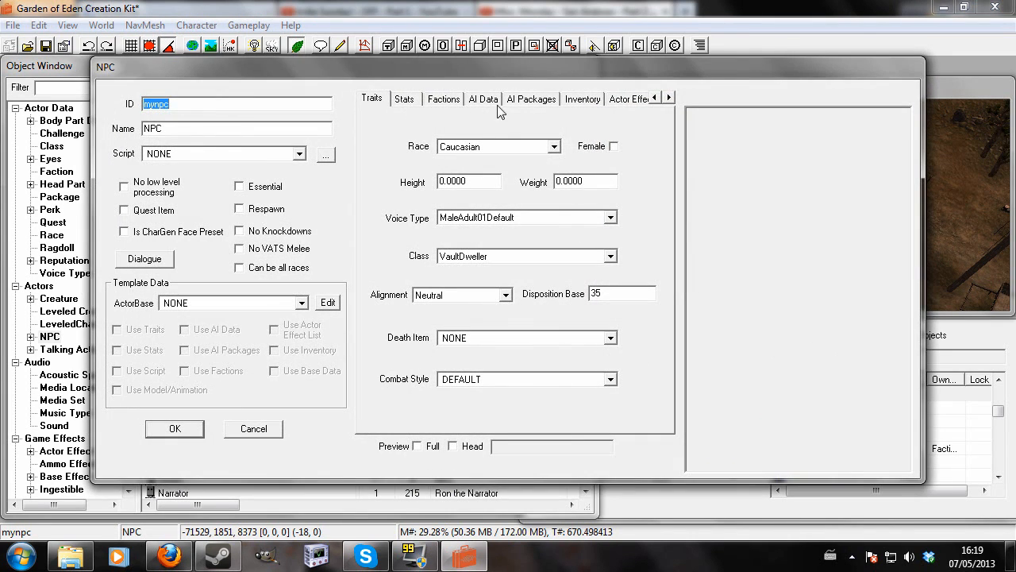
- Add the MyAmbush package to the NPC's AI package list and save the NPC
click(530, 99)
right_click(490, 232)
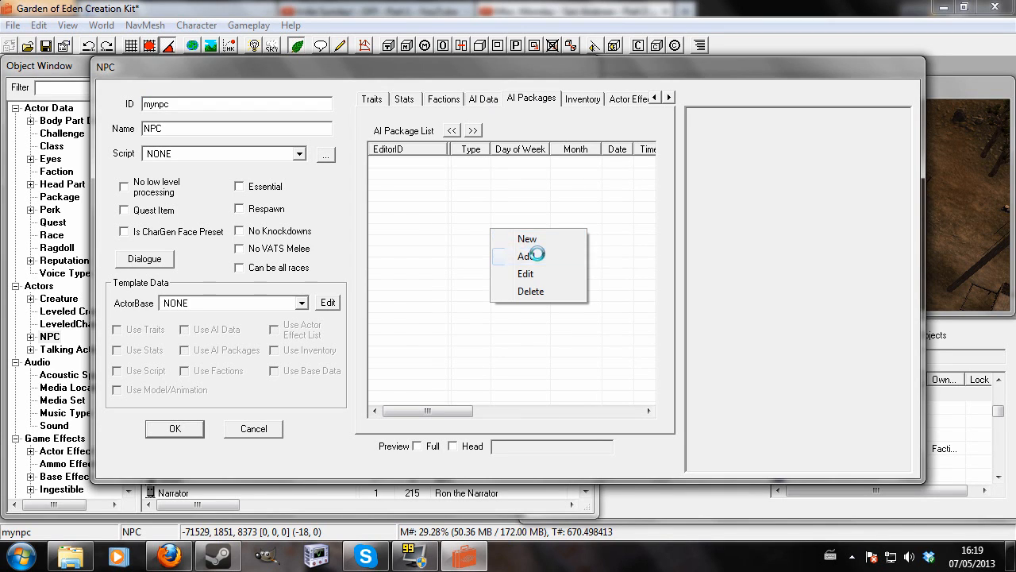
click(473, 255)
click(178, 237)
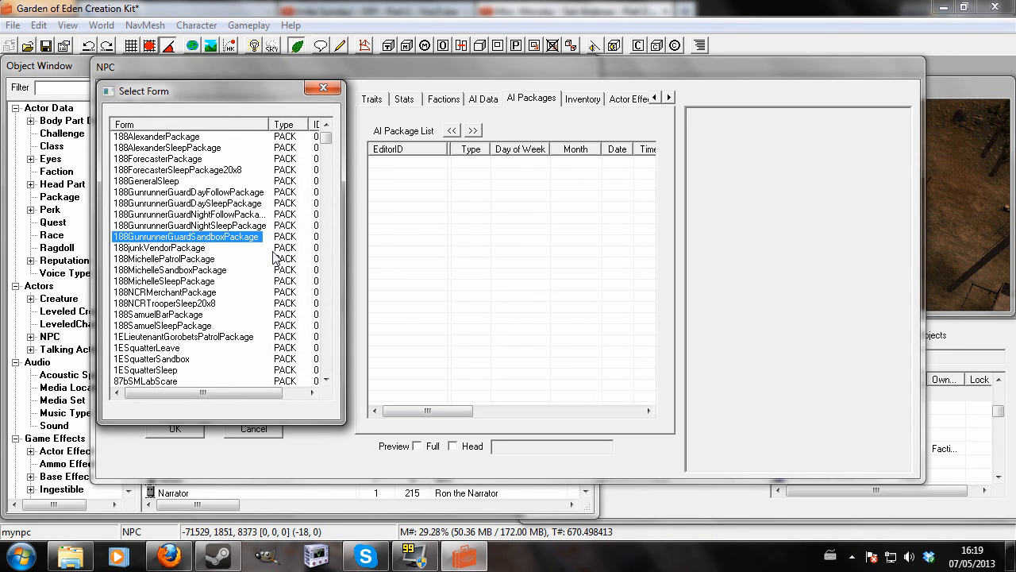
text(my)
double_click(145, 370)
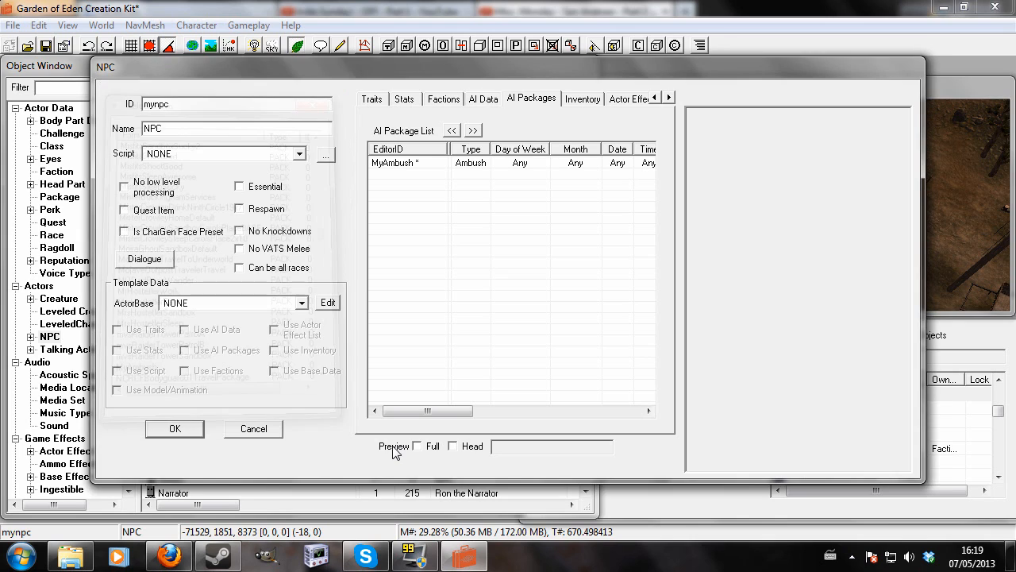
click(175, 428)
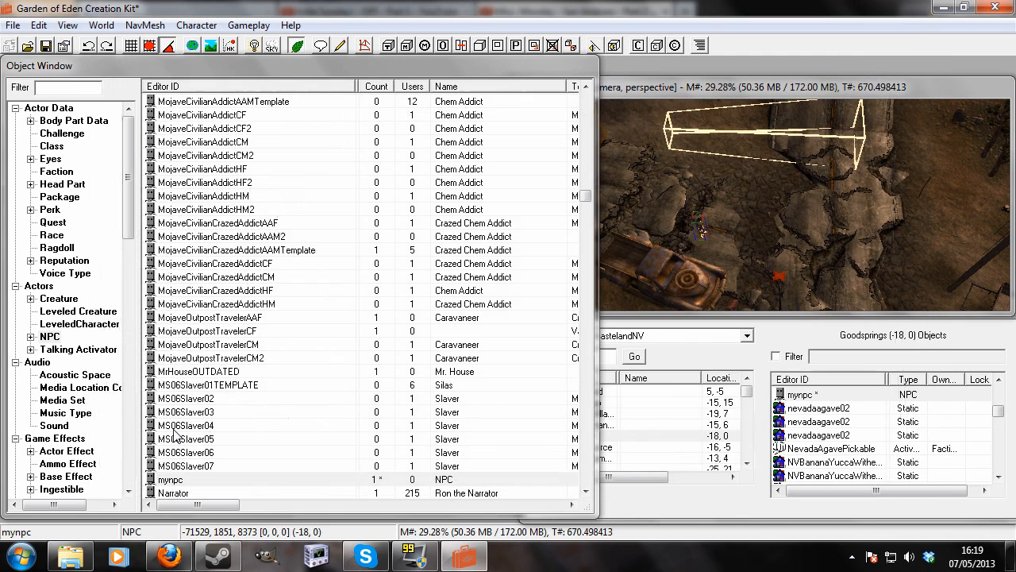
- Examine the placed NPC and the road around the wrecked truck from closer and farther viewpoints
click(699, 226)
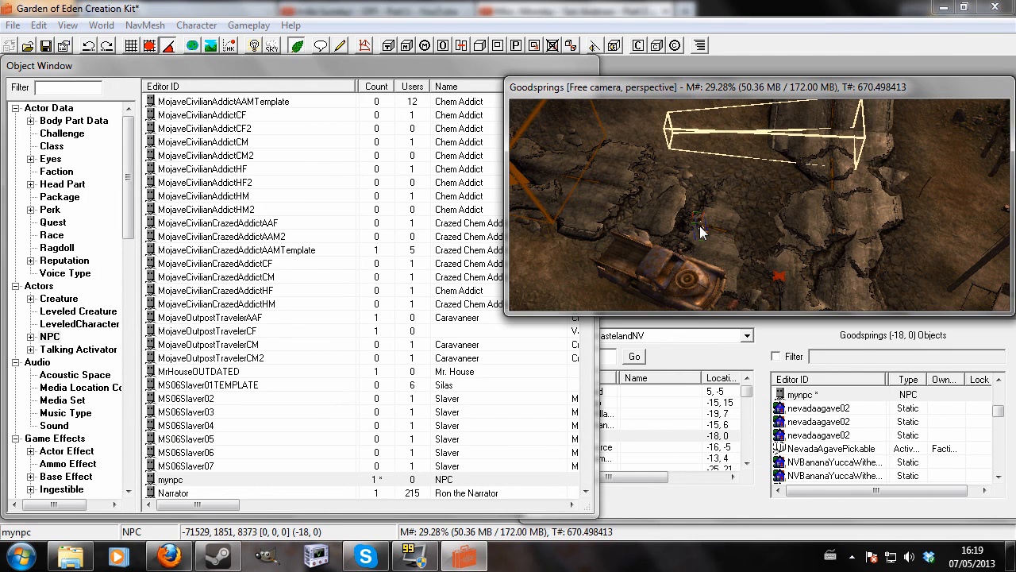
scroll(700, 226, down, 5)
scroll(700, 226, up, 5)
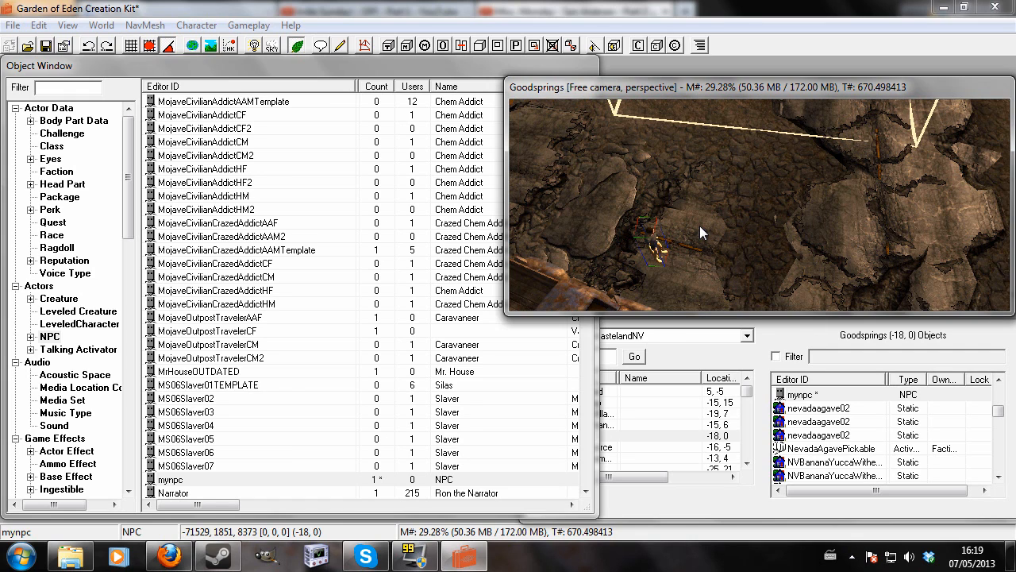
scroll(700, 226, up, 2)
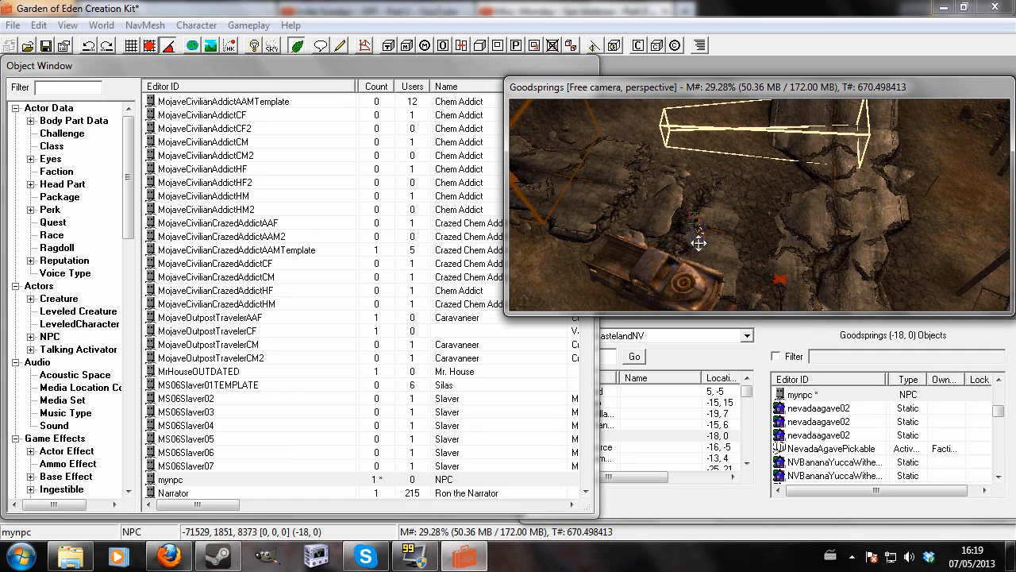
mouse_move(698, 243)
shift+middle_down()
mouse_move(703, 217)
mouse_move(588, 196)
mouse_move(715, 215)
mouse_move(766, 172)
mouse_move(699, 228)
shift+middle_up()
shift+middle_drag(701, 278, 703, 274)
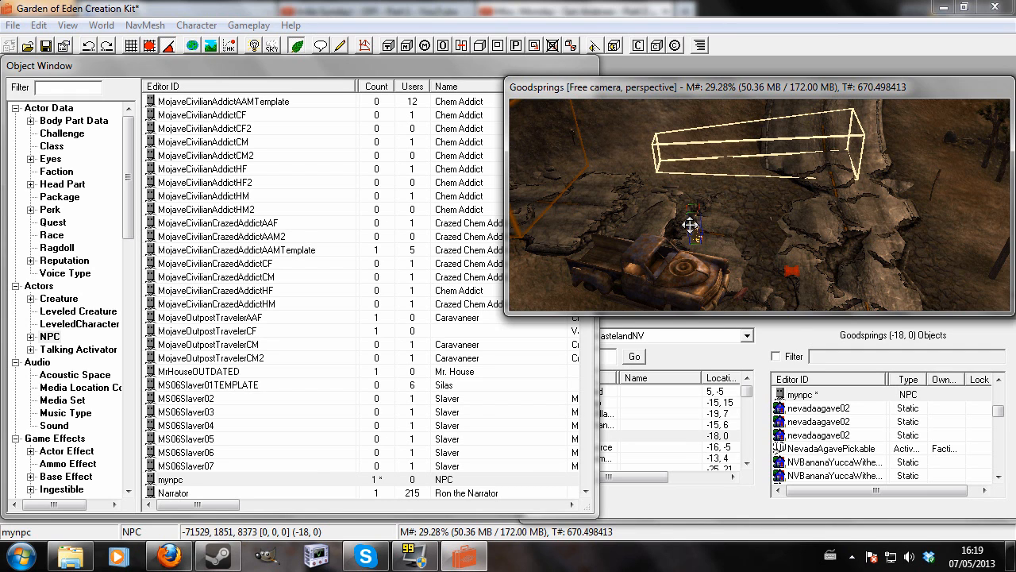
scroll(690, 225, down, 8)
scroll(690, 224, up, 9)
scroll(688, 225, down, 3)
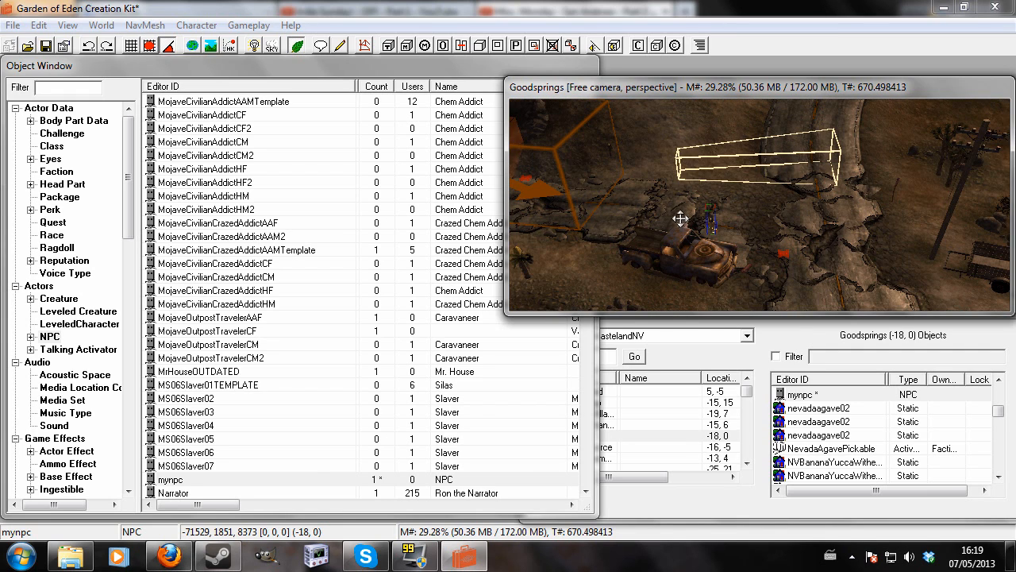